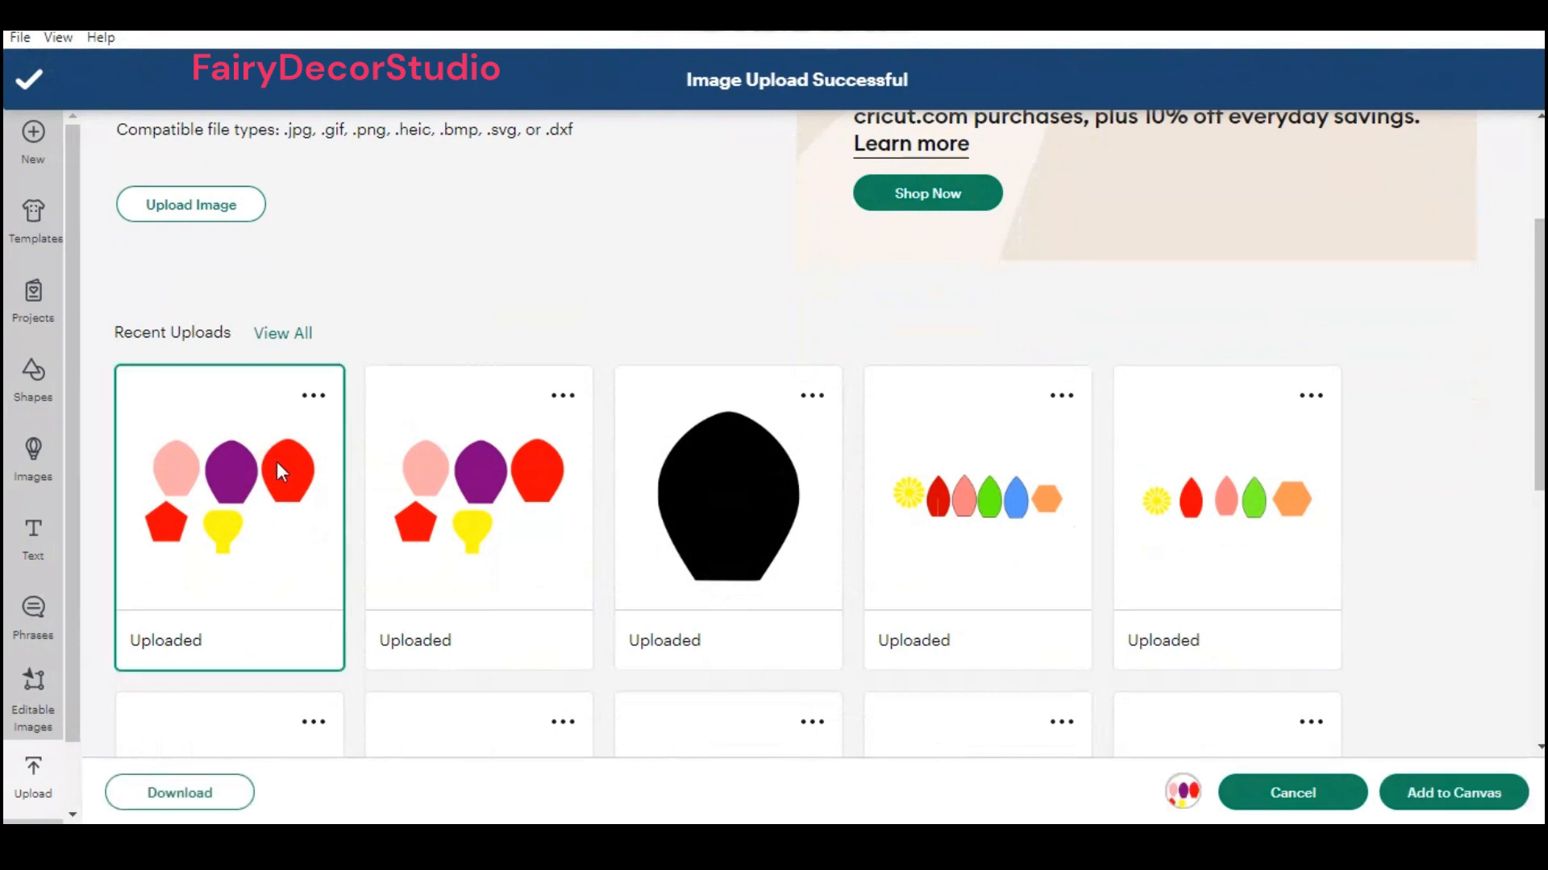
Step: Add the uploaded rose petal template to the canvas and ungroup it into separate shapes
left_click(1483, 796)
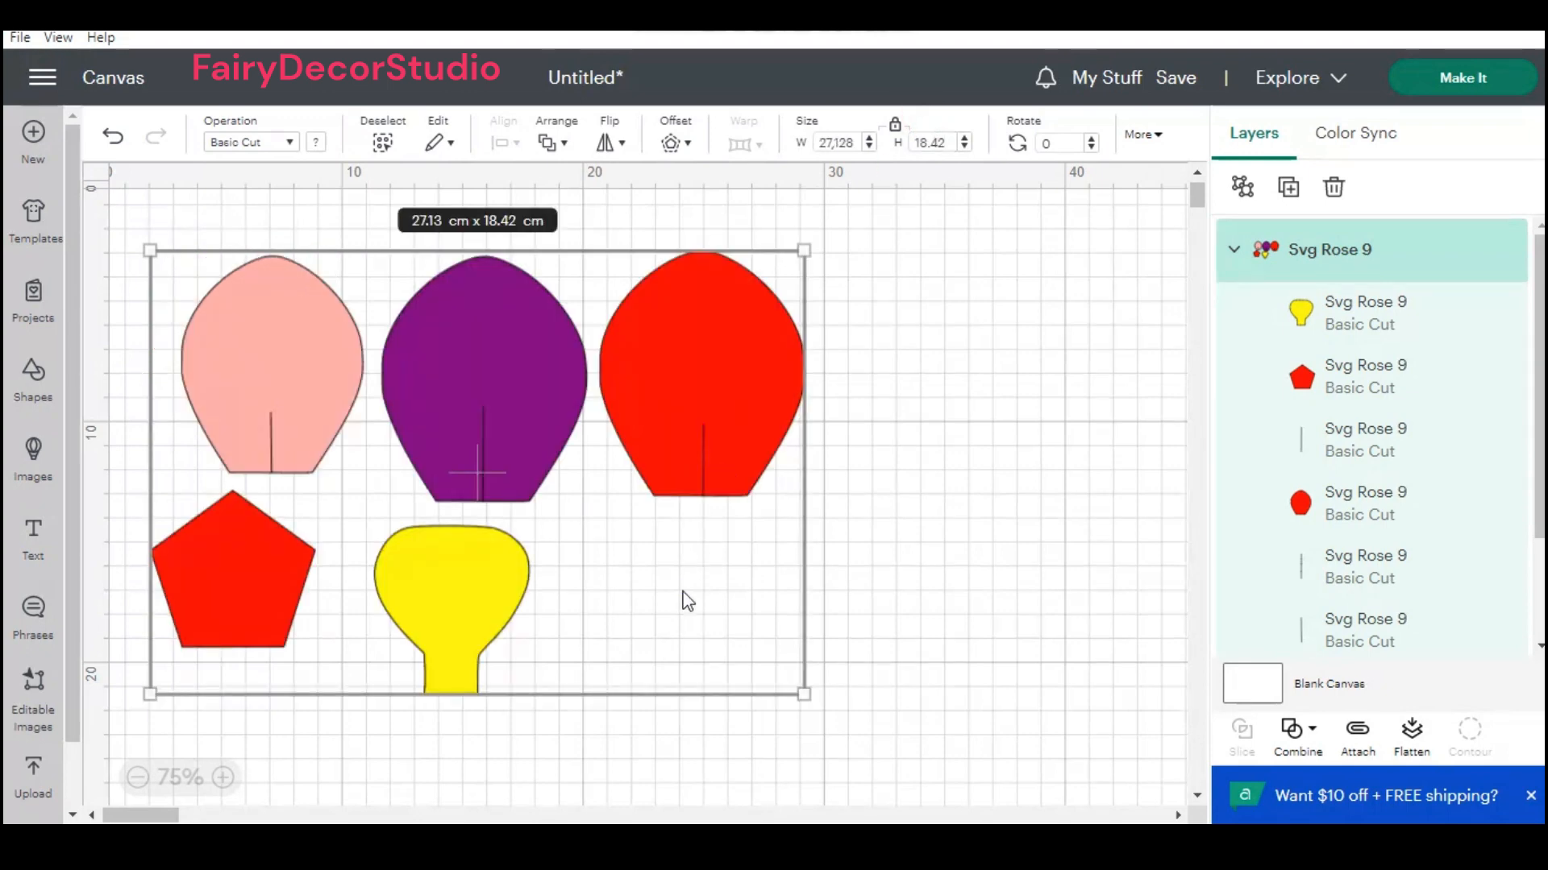
right_click(687, 600)
left_click(709, 104)
left_click(943, 310)
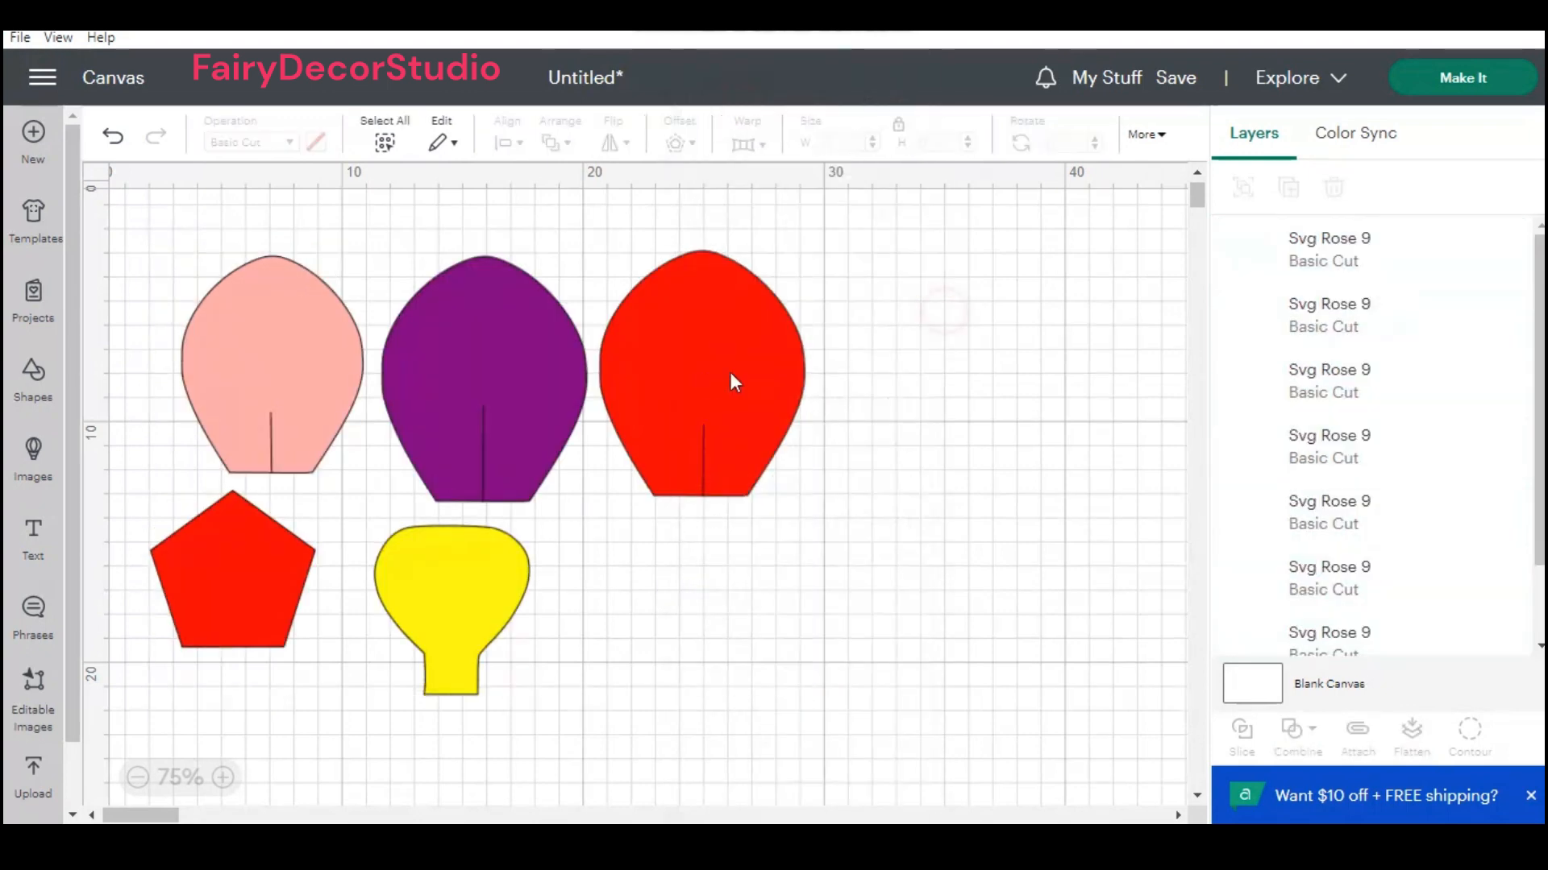
left_click(733, 382)
left_click(488, 583)
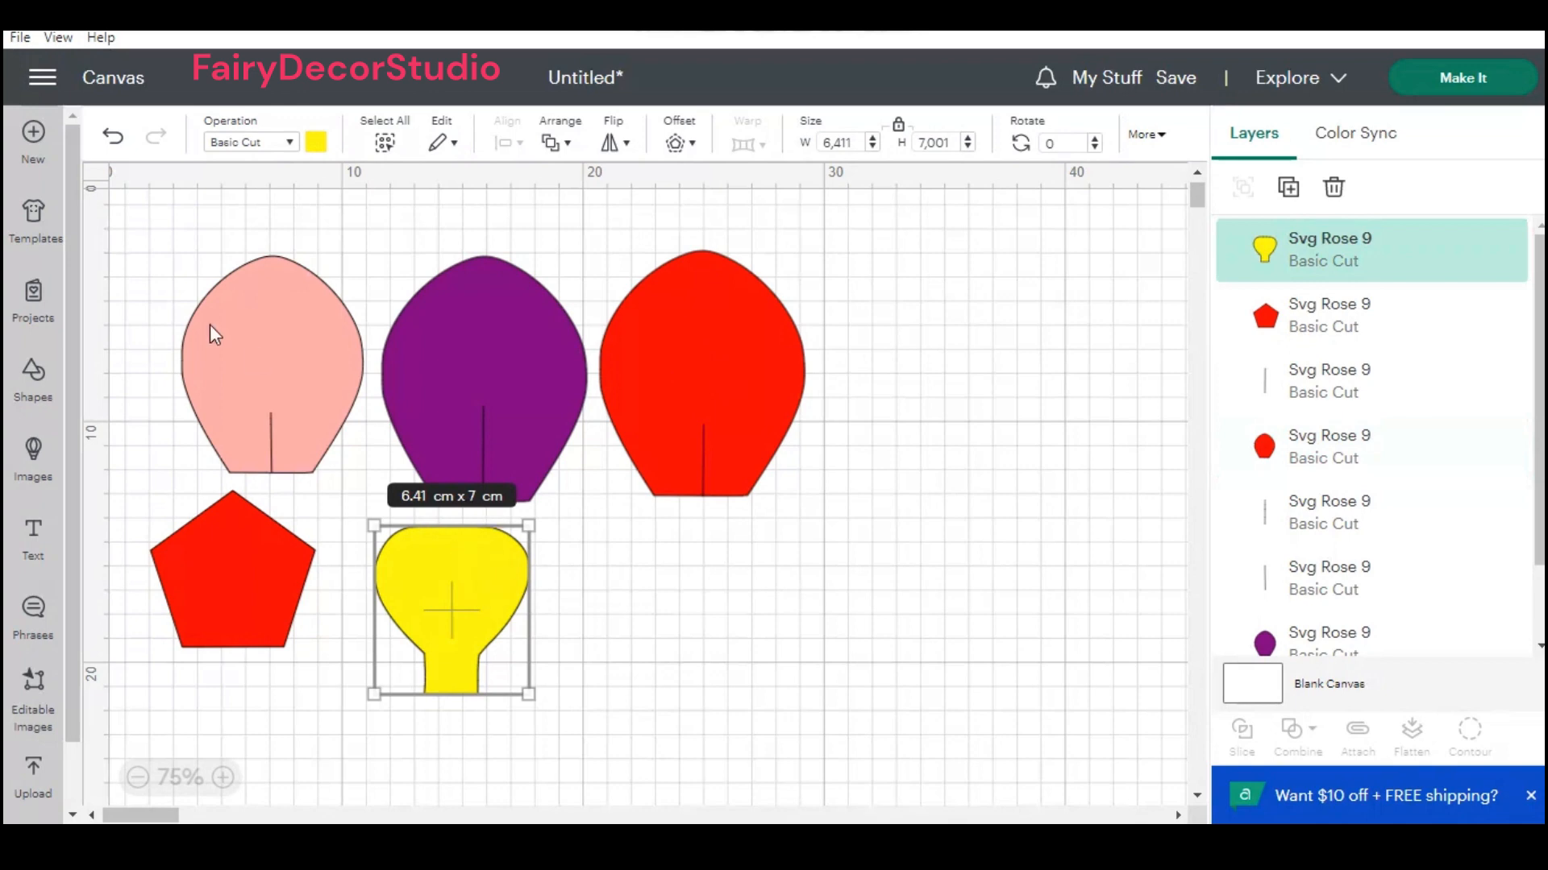
left_click(245, 350)
left_click(228, 615)
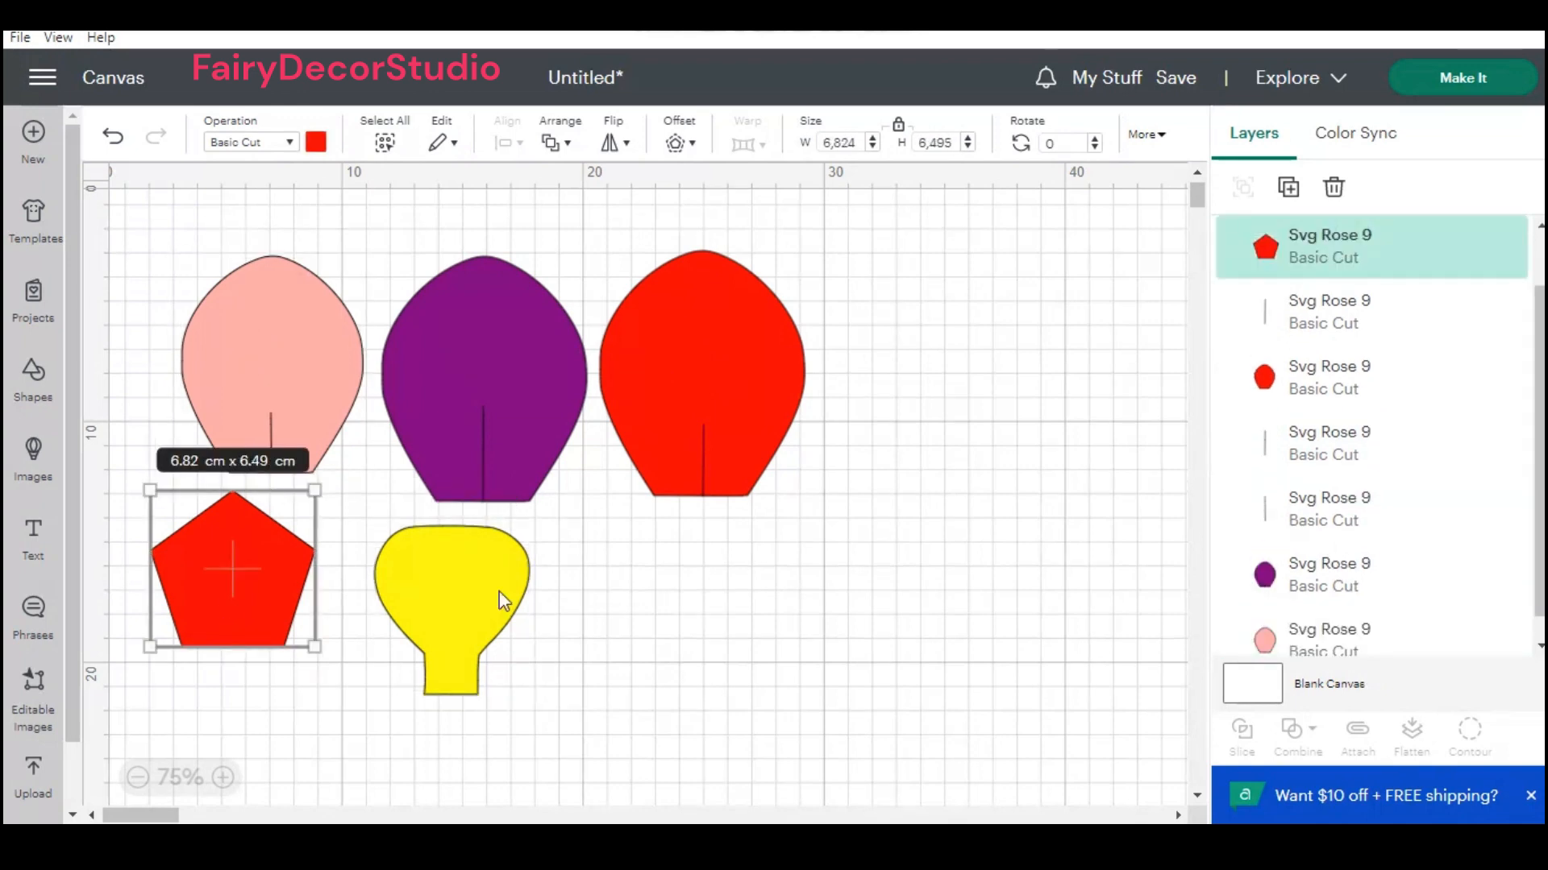
left_click(702, 615)
Step: Attach the slit line to its petal for the large red, purple and pink petals separately
left_click_drag(657, 258, 787, 524)
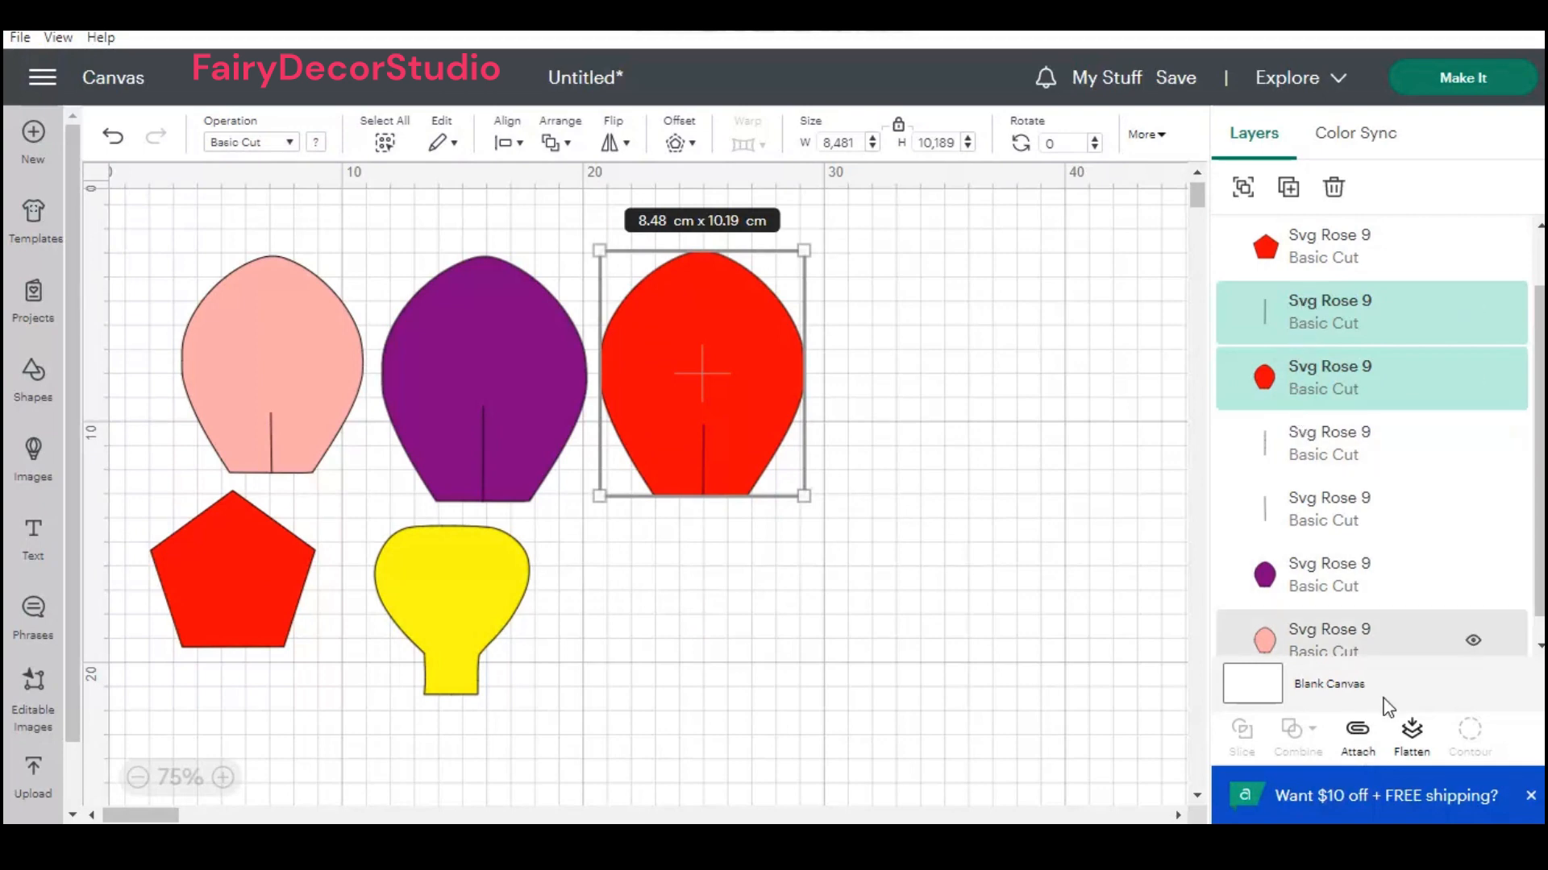
left_click(1358, 734)
left_click_drag(405, 237, 564, 504)
left_click(1356, 746)
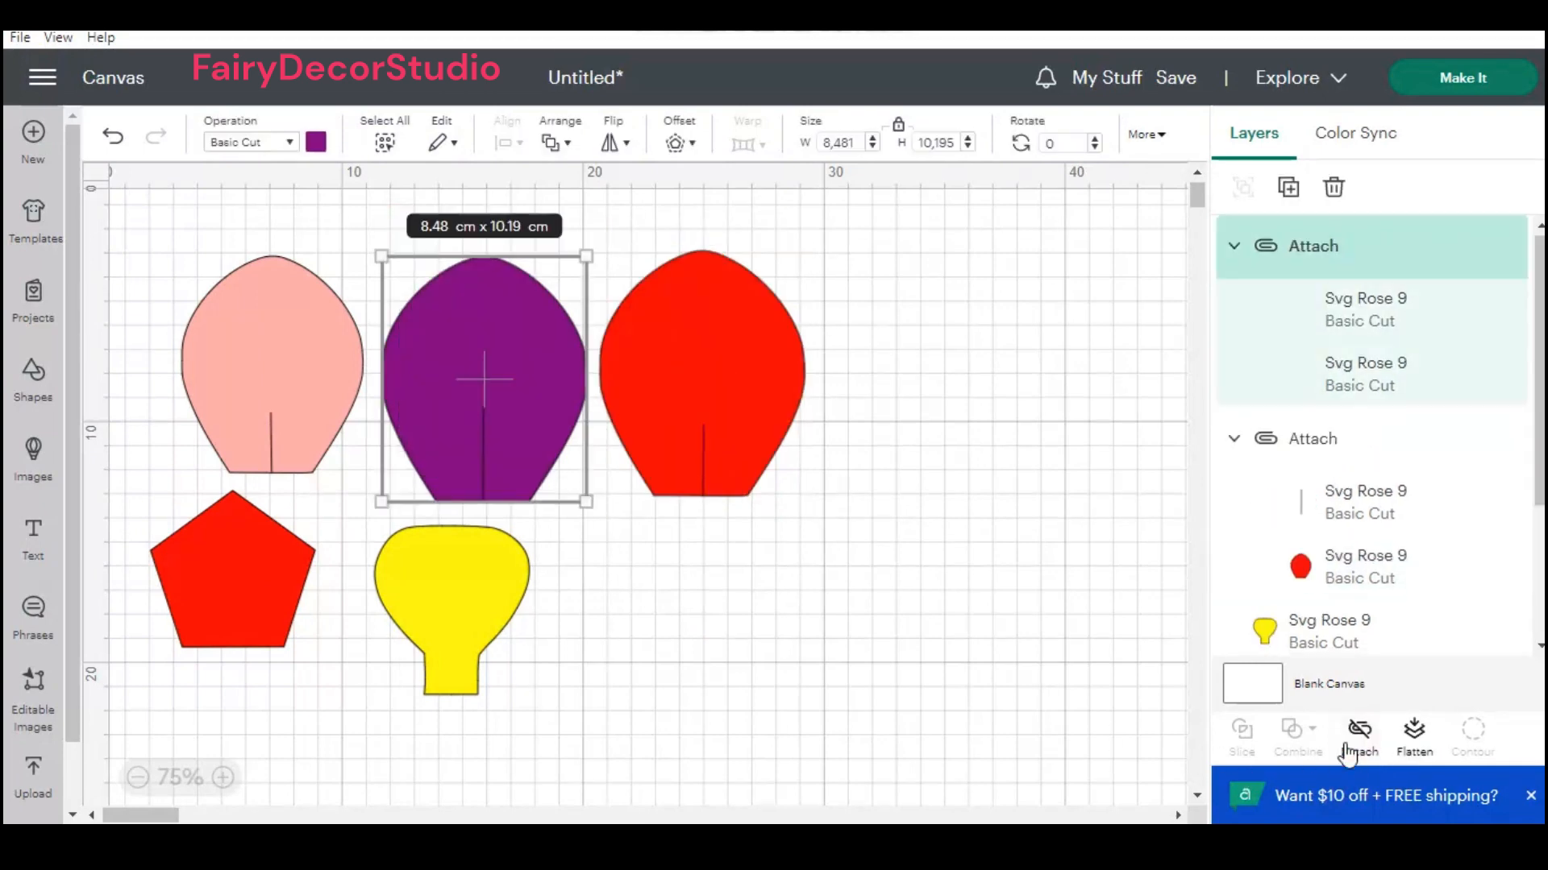
left_click_drag(187, 226, 371, 485)
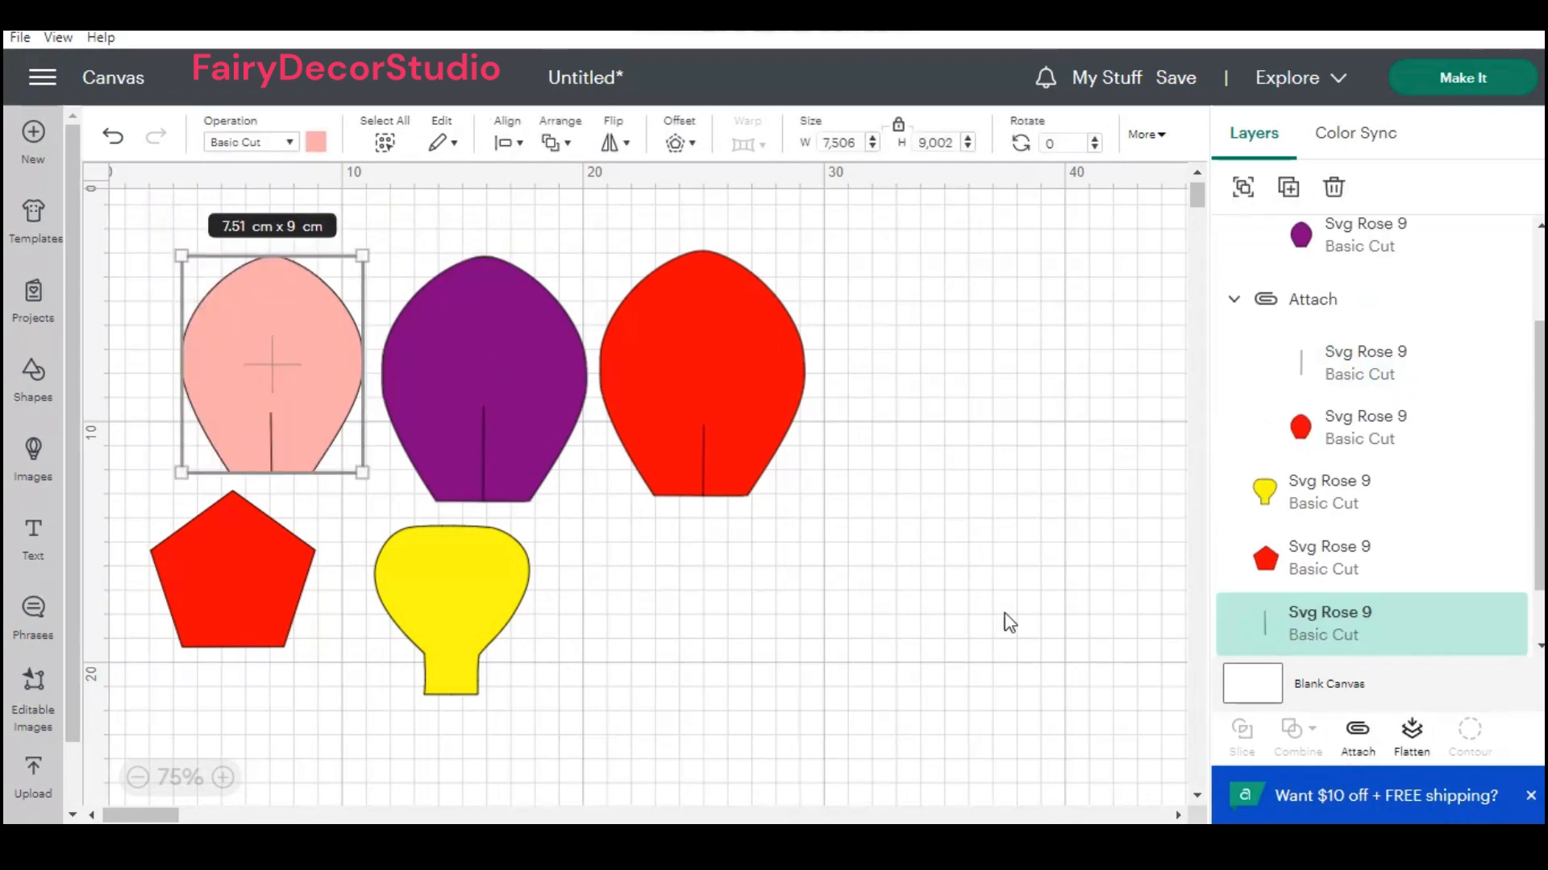
left_click(1354, 728)
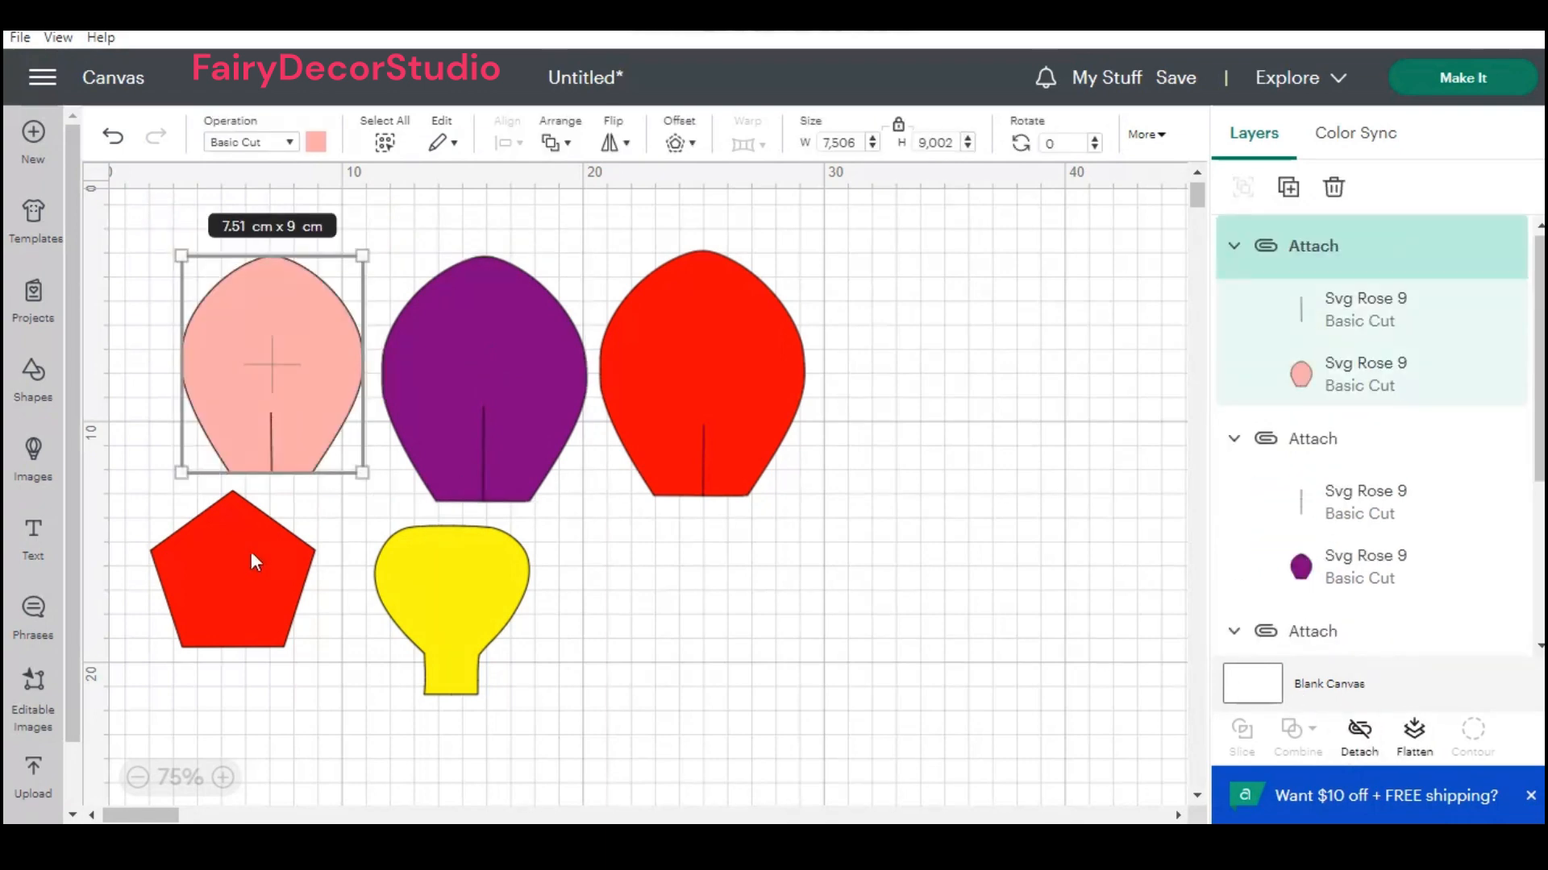
Step: Spread the pentagon, red petal, purple petal and yellow shape apart on the canvas
left_click_drag(249, 551, 247, 588)
left_click_drag(729, 390, 952, 548)
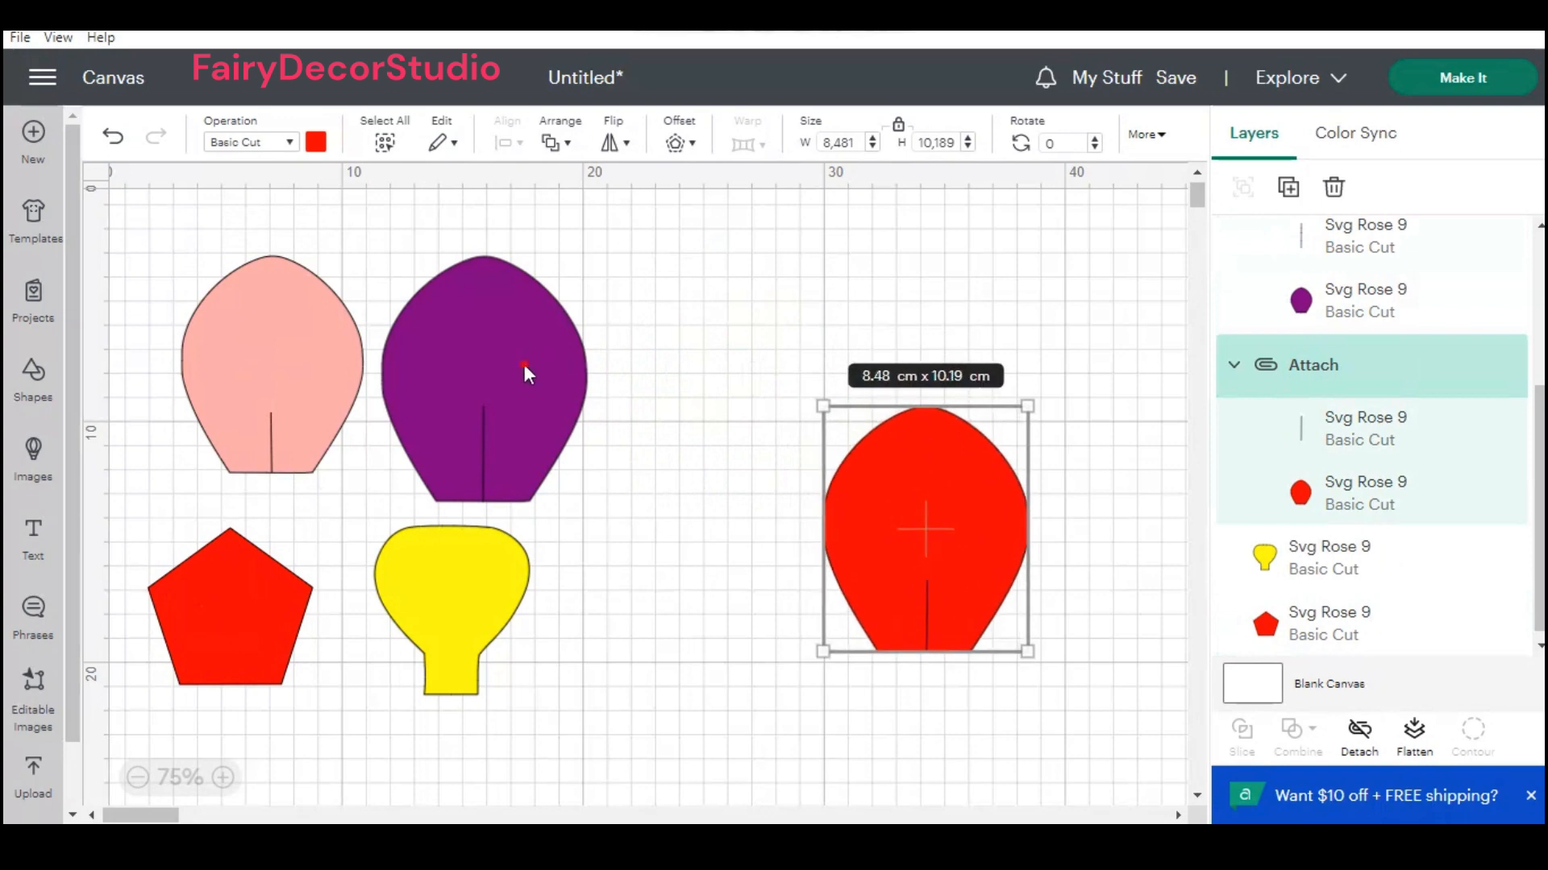
left_click_drag(524, 364, 702, 327)
left_click_drag(500, 646, 634, 682)
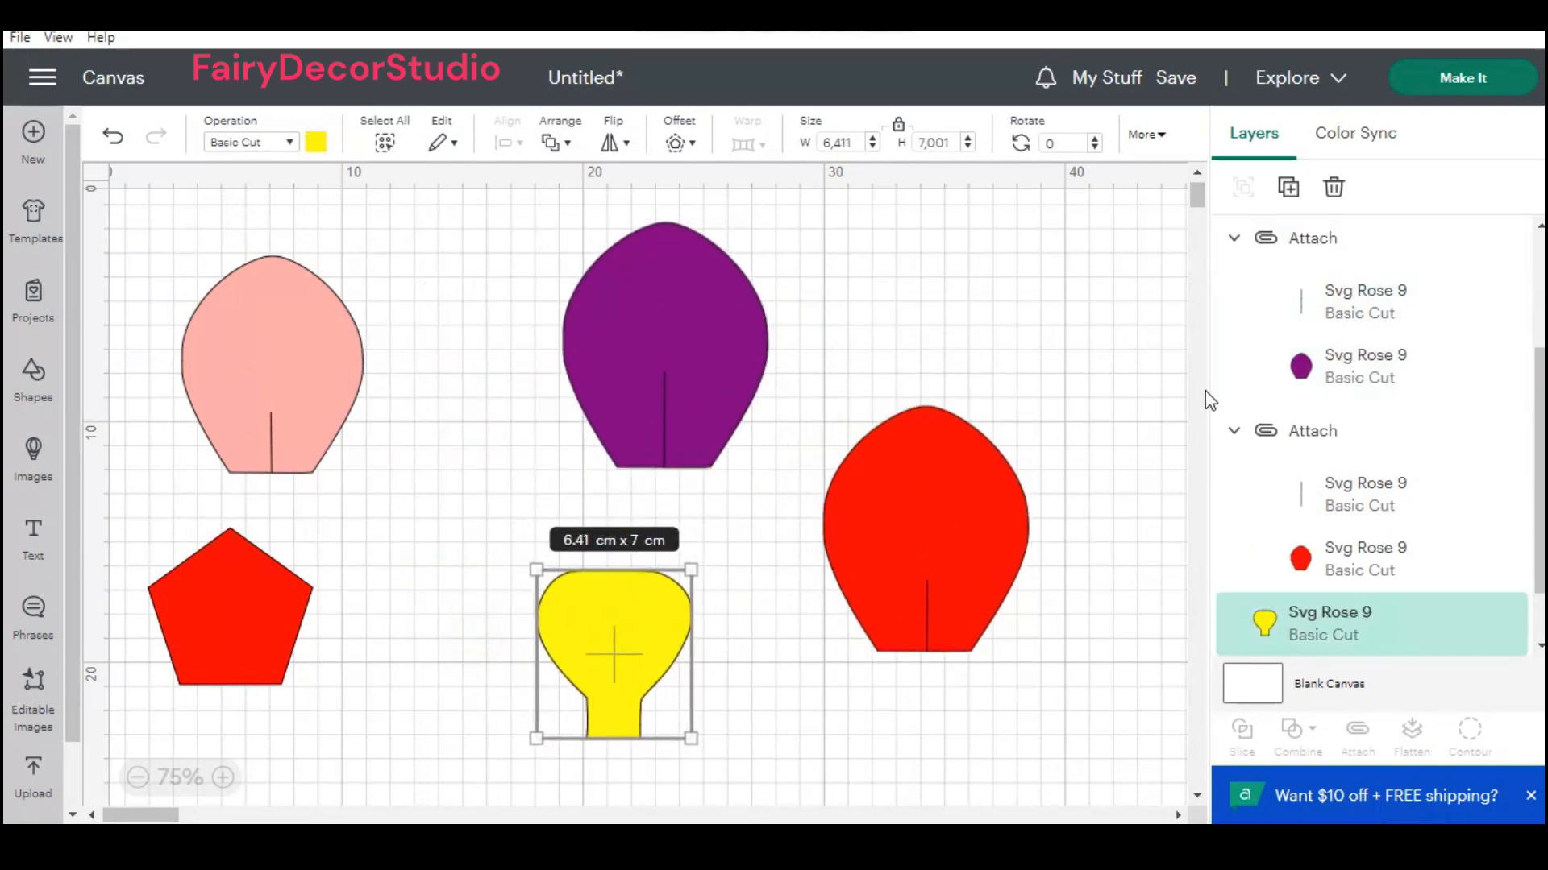
left_click(847, 196)
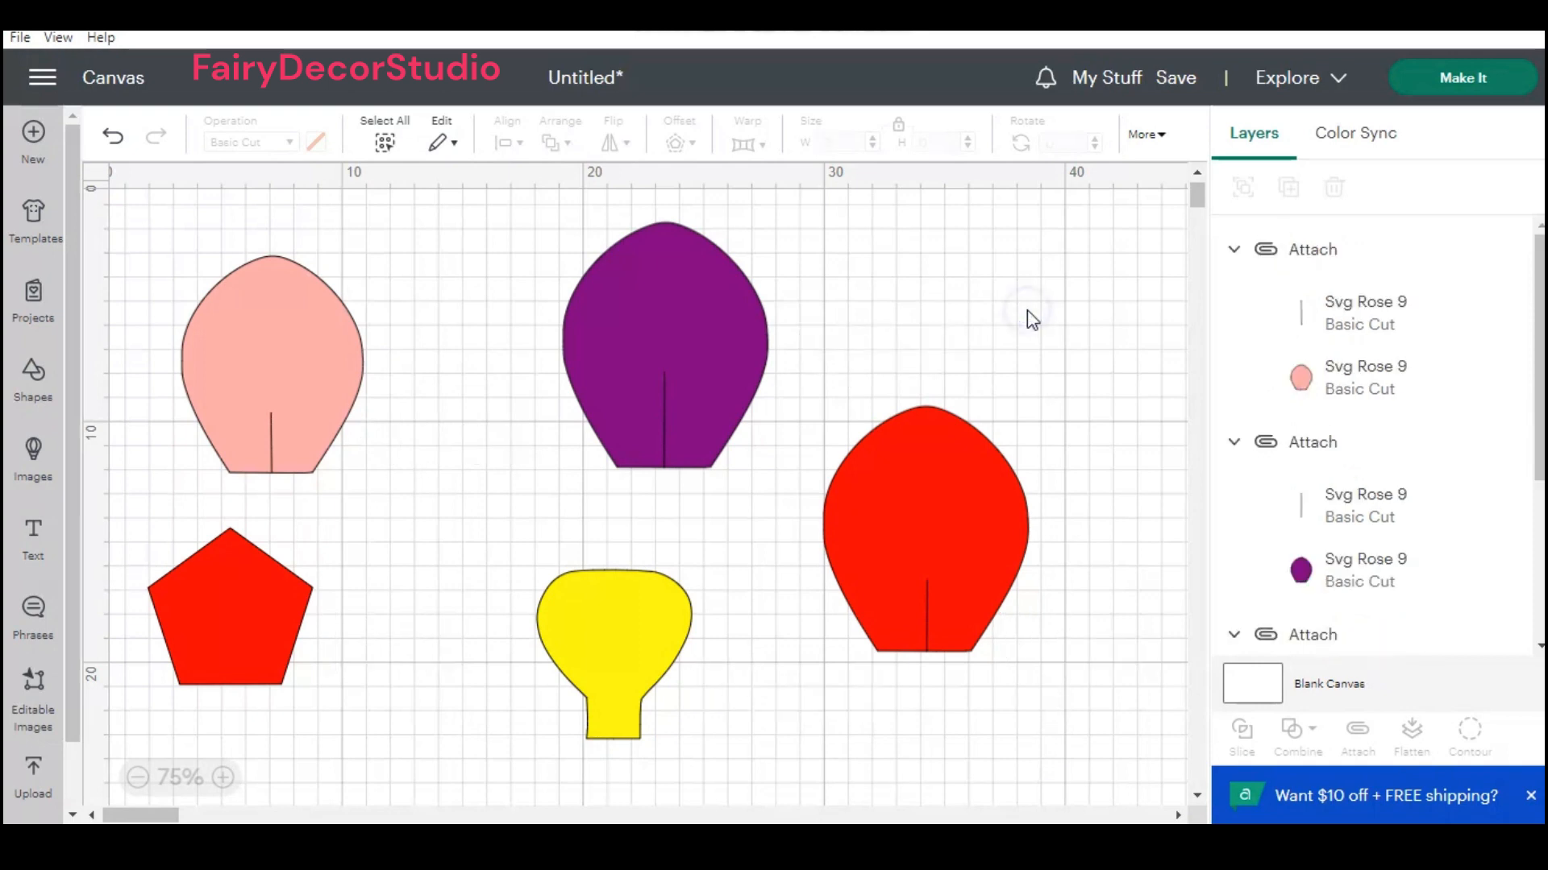
Step: Move the pink petal and pentagon lower and place the purple petal in the canvas's upper-left corner
left_click_drag(354, 407, 558, 731)
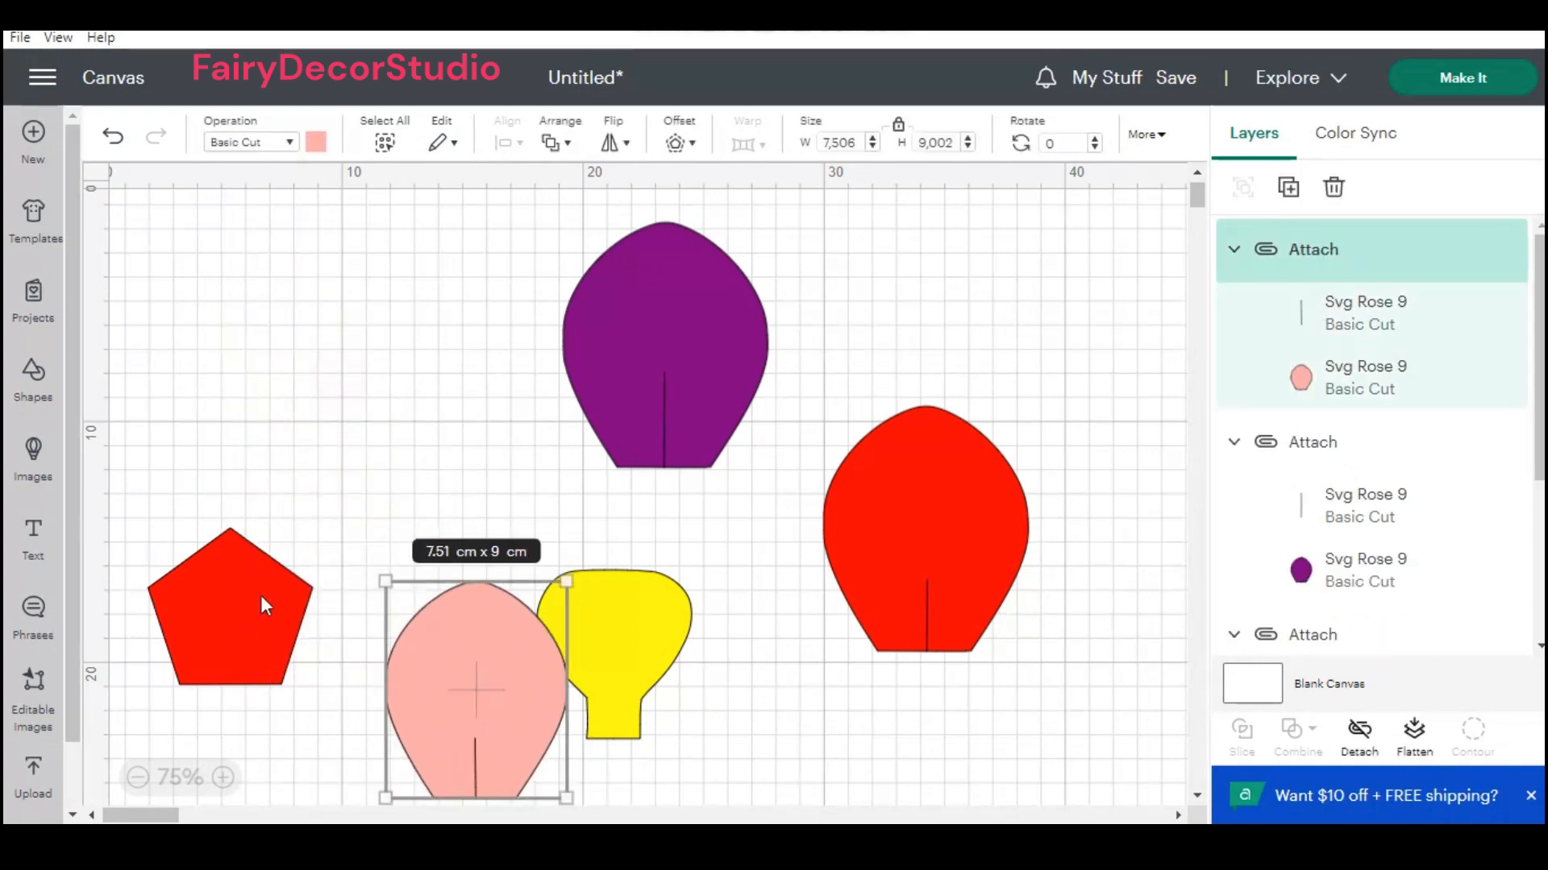
left_click_drag(260, 595, 272, 671)
left_click_drag(689, 335, 246, 308)
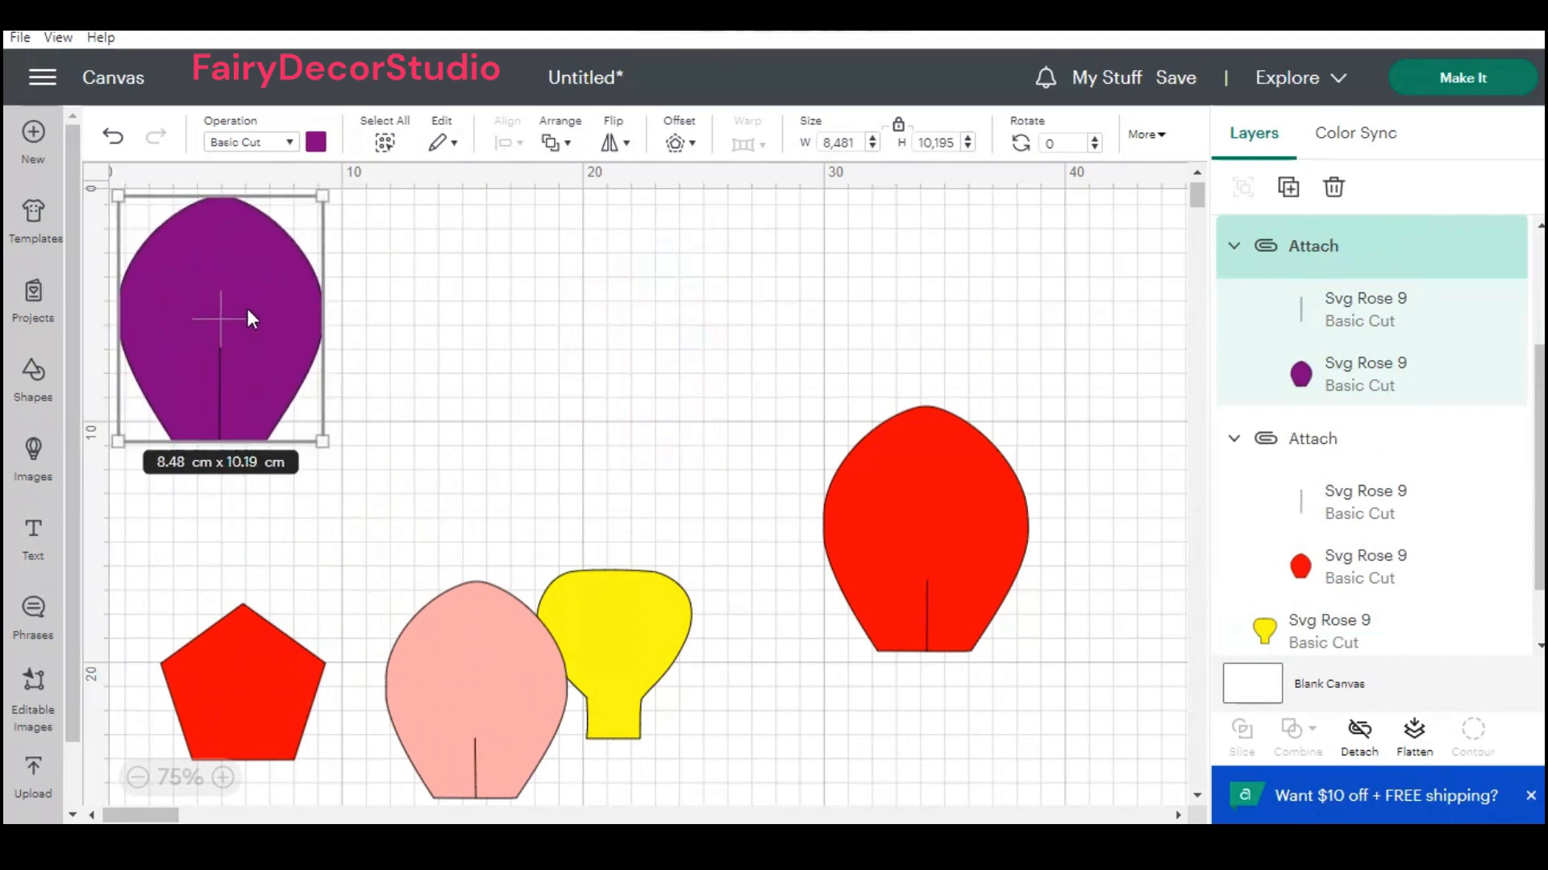
Step: Copy the purple petal and paste it twice, lining the copies up beside it in a row of three
right_click(246, 308)
left_click(345, 234)
right_click(391, 290)
left_click(484, 271)
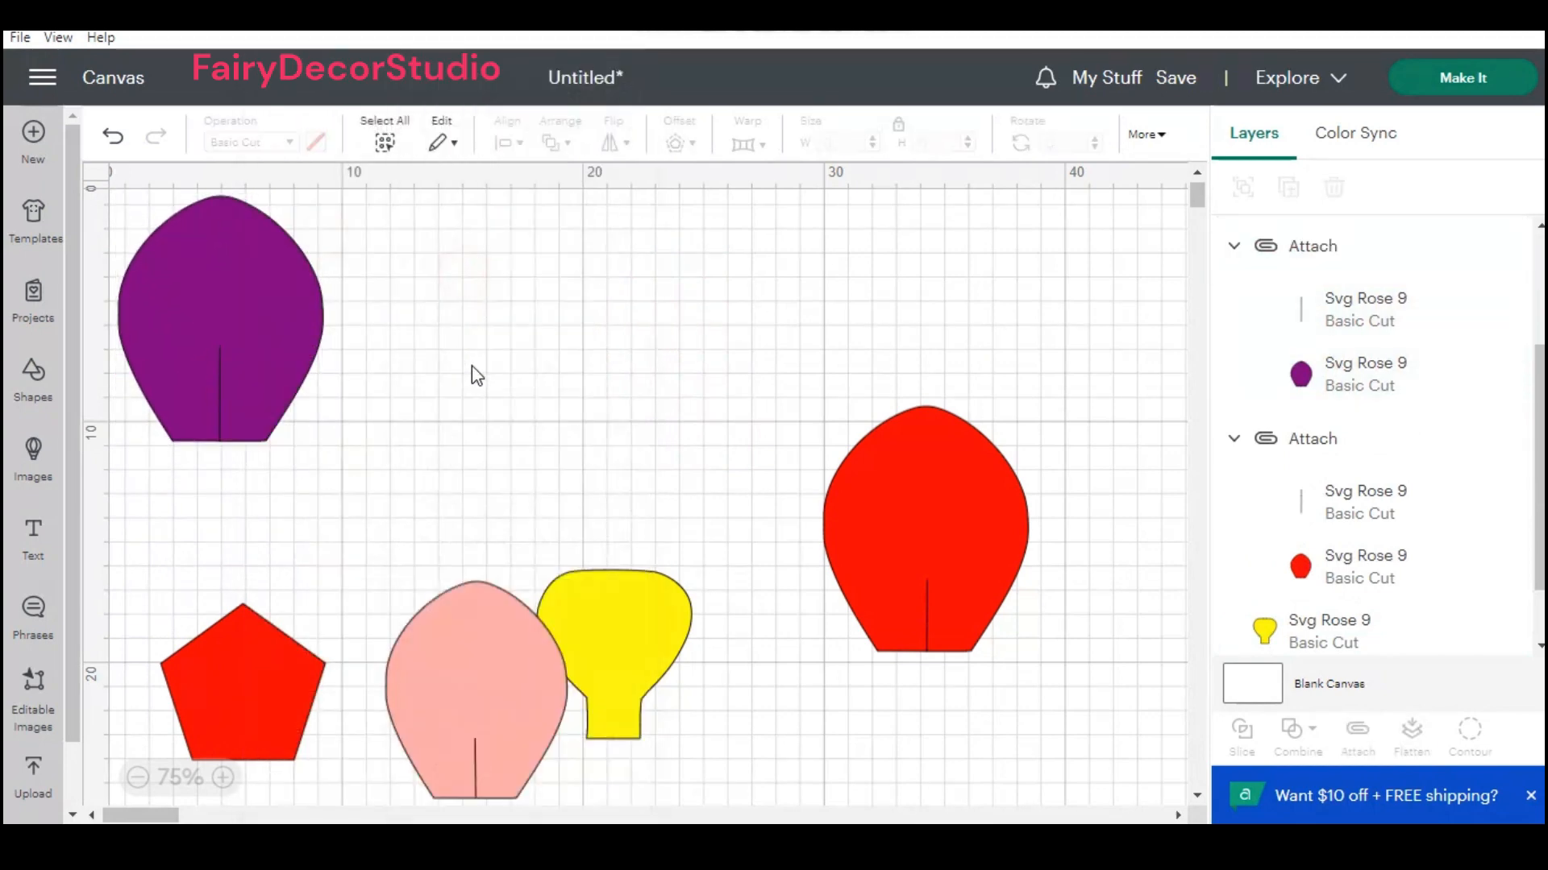
left_click_drag(470, 374, 425, 319)
right_click(601, 308)
left_click(670, 287)
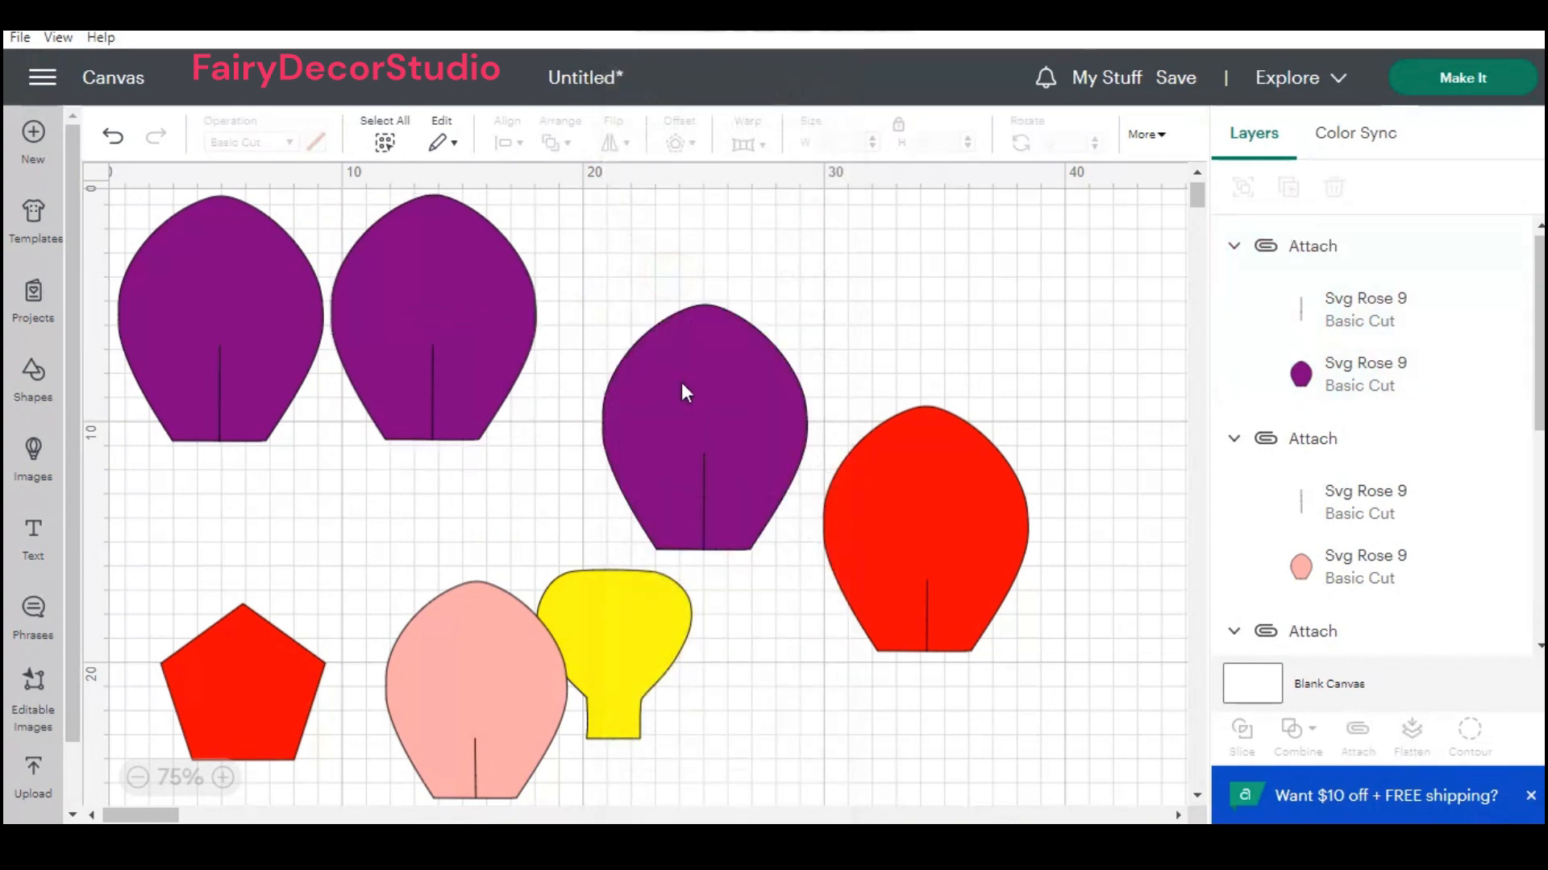
left_click_drag(680, 387, 620, 312)
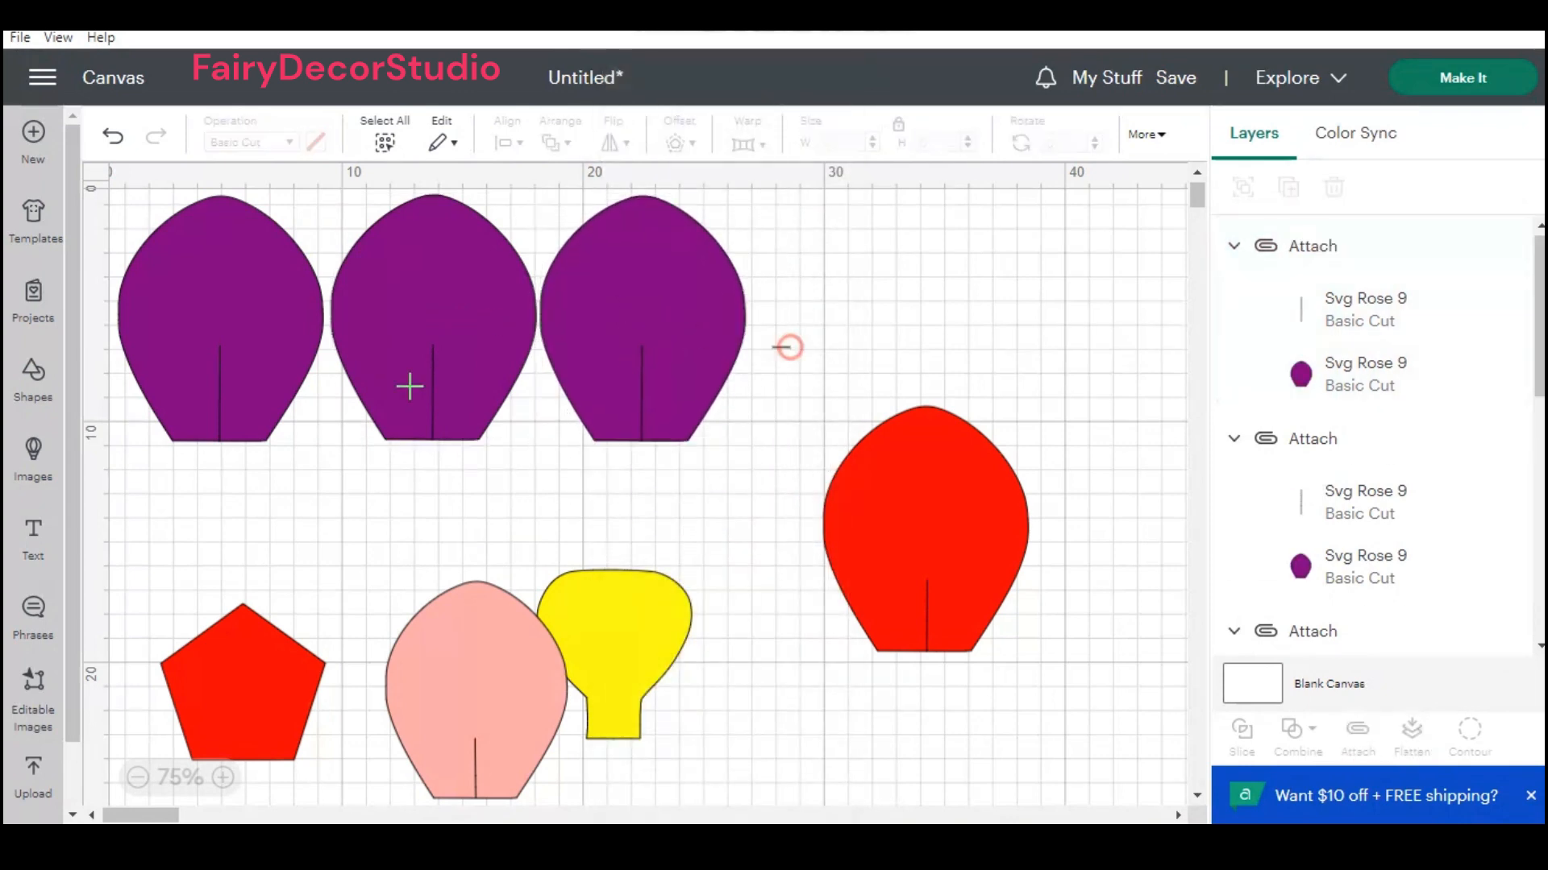
left_click_drag(788, 343, 215, 374)
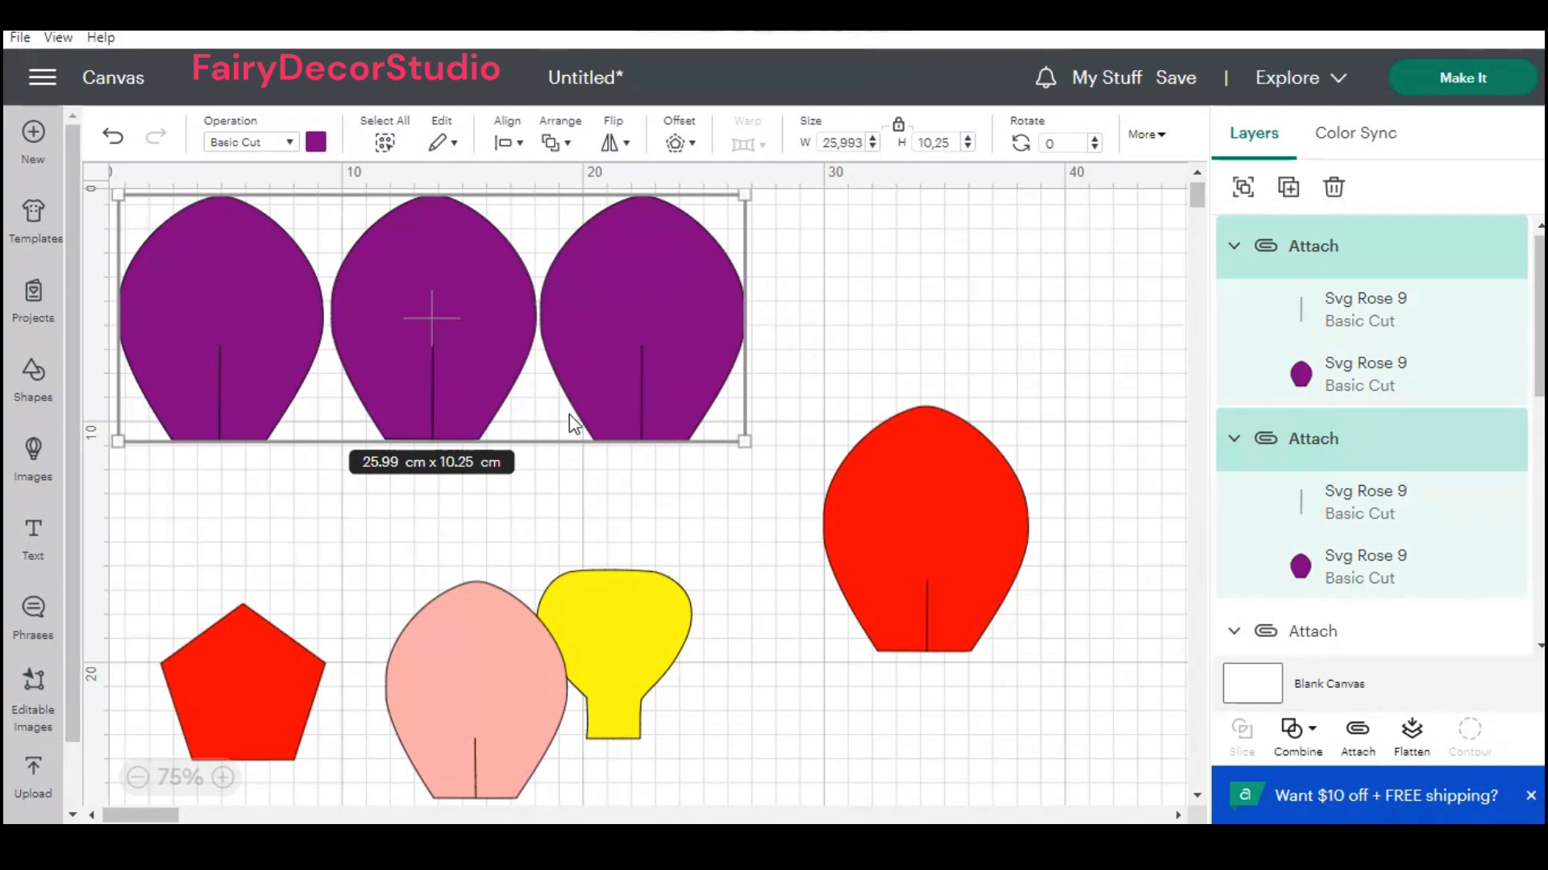
scroll(597, 381, "down", 5)
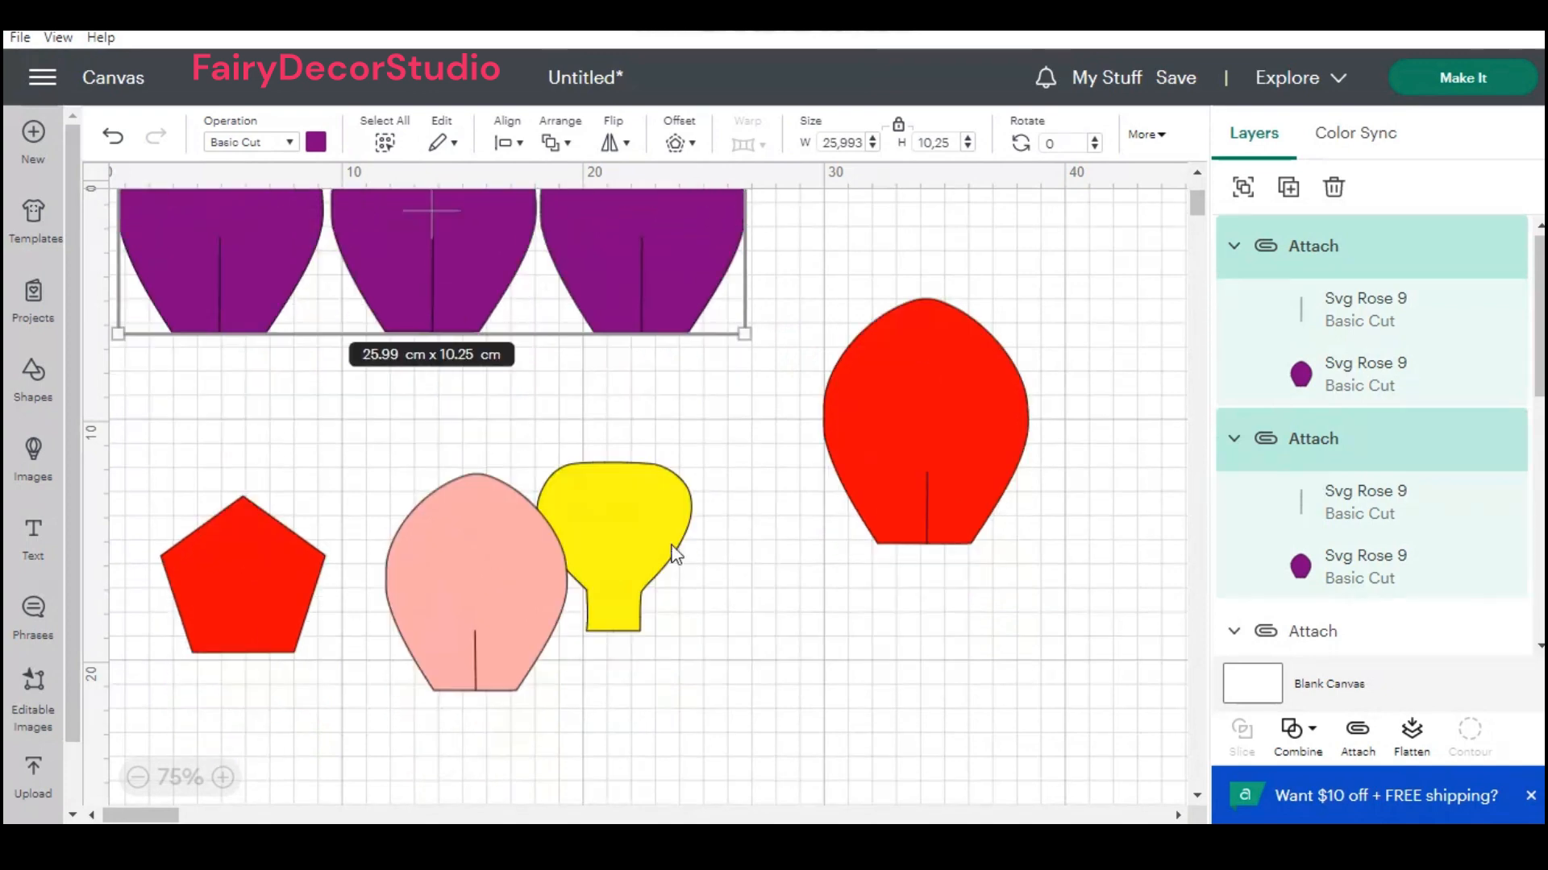
left_click_drag(1069, 400, 187, 602)
left_click_drag(1071, 304, 328, 511)
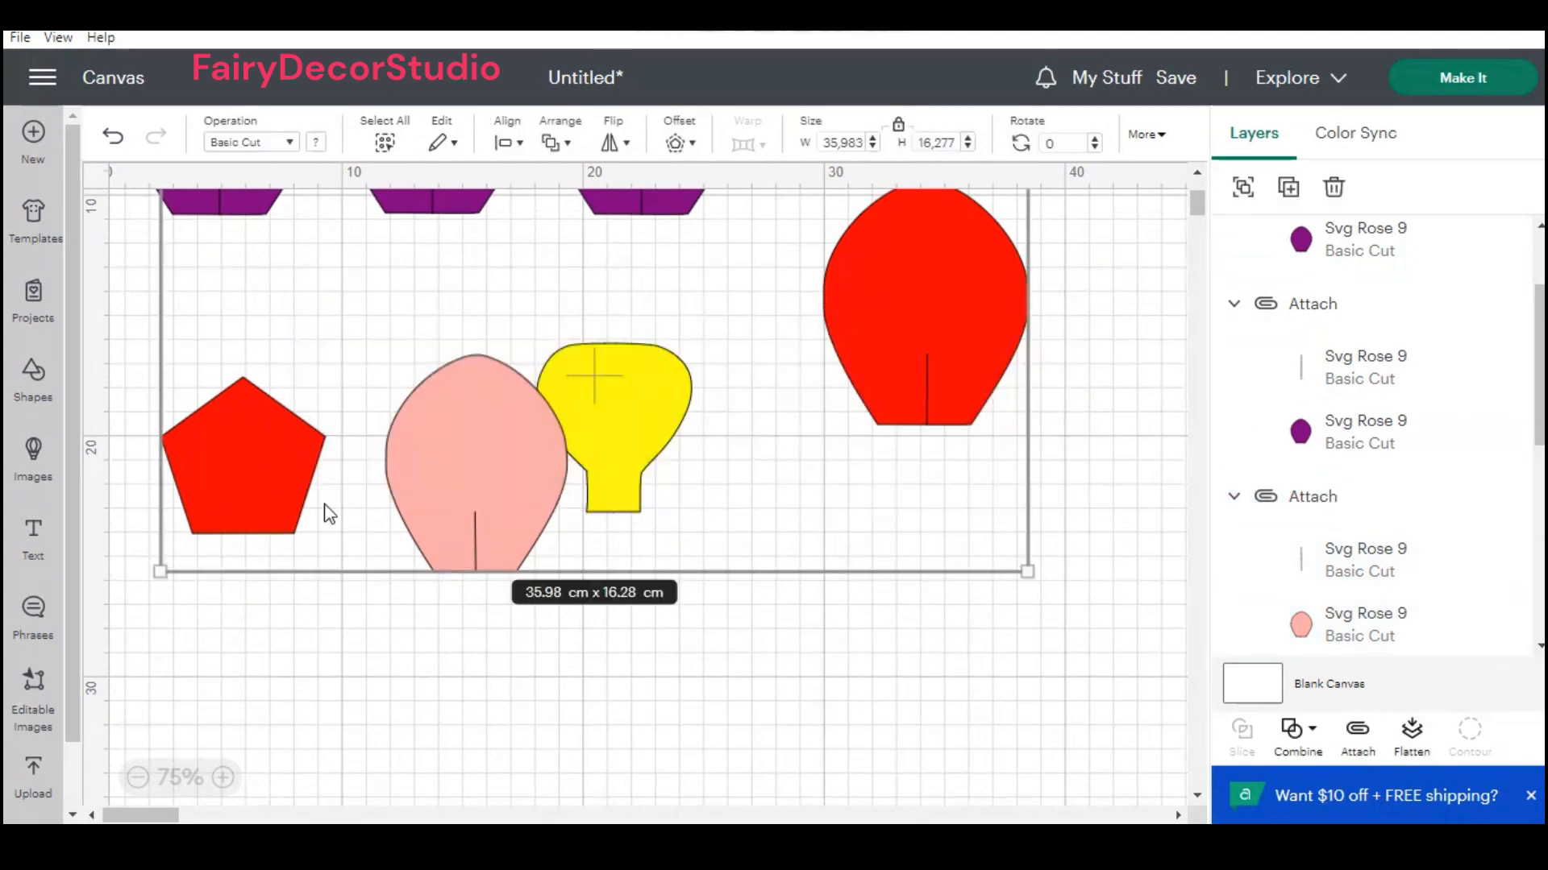
scroll(630, 497, "up", 5)
Step: Move the yellow shape, pink petal and pentagon down to clear space below the purple row
left_click(681, 616)
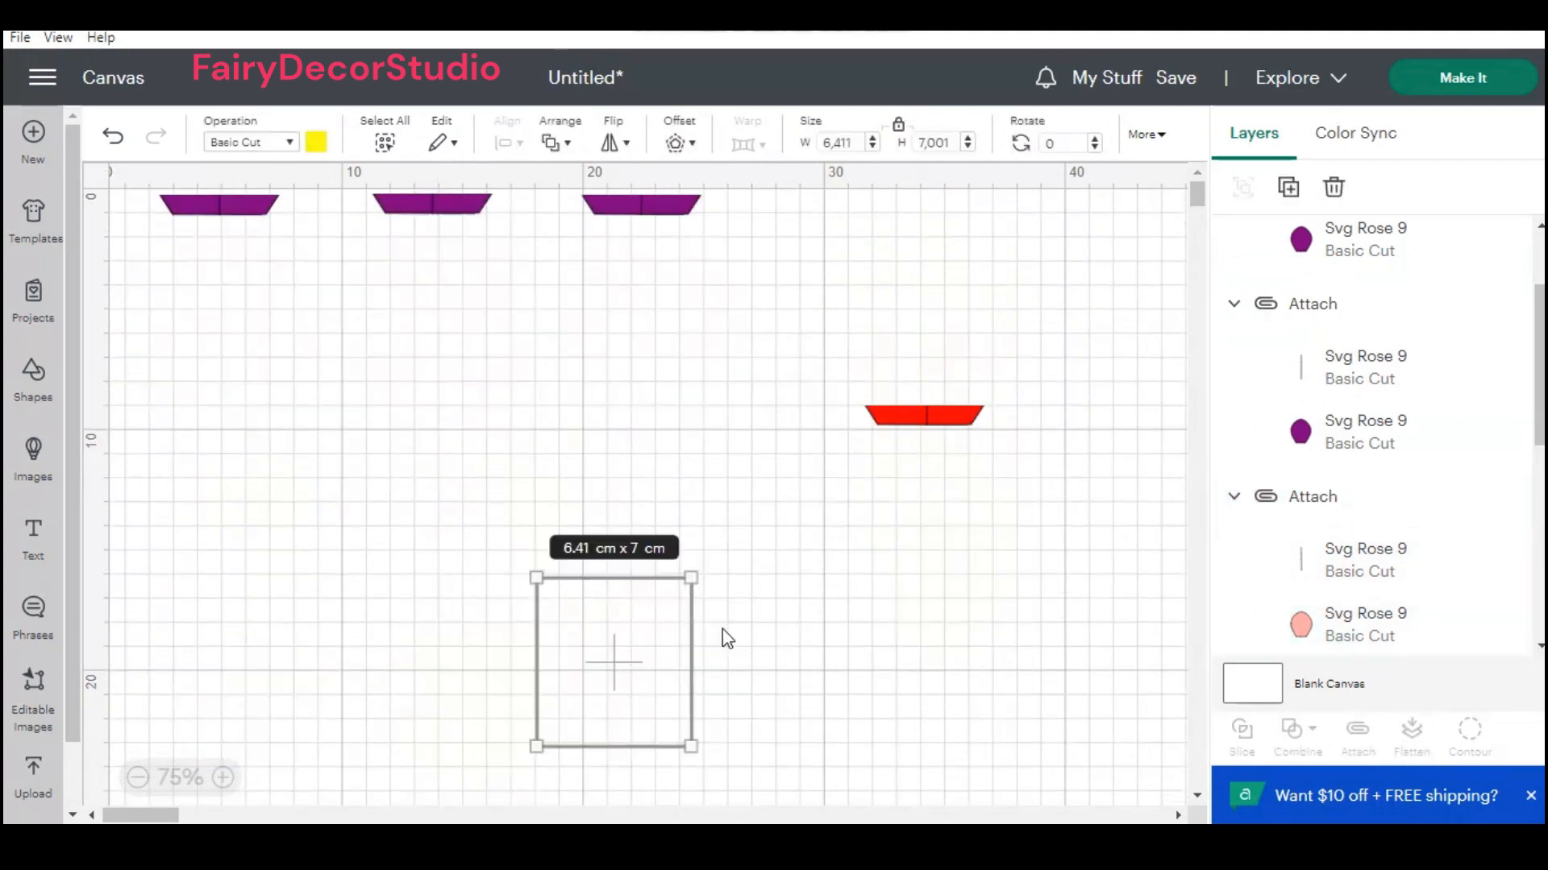
left_click_drag(636, 622, 991, 746)
left_click_drag(510, 653, 815, 761)
left_click_drag(274, 677, 659, 846)
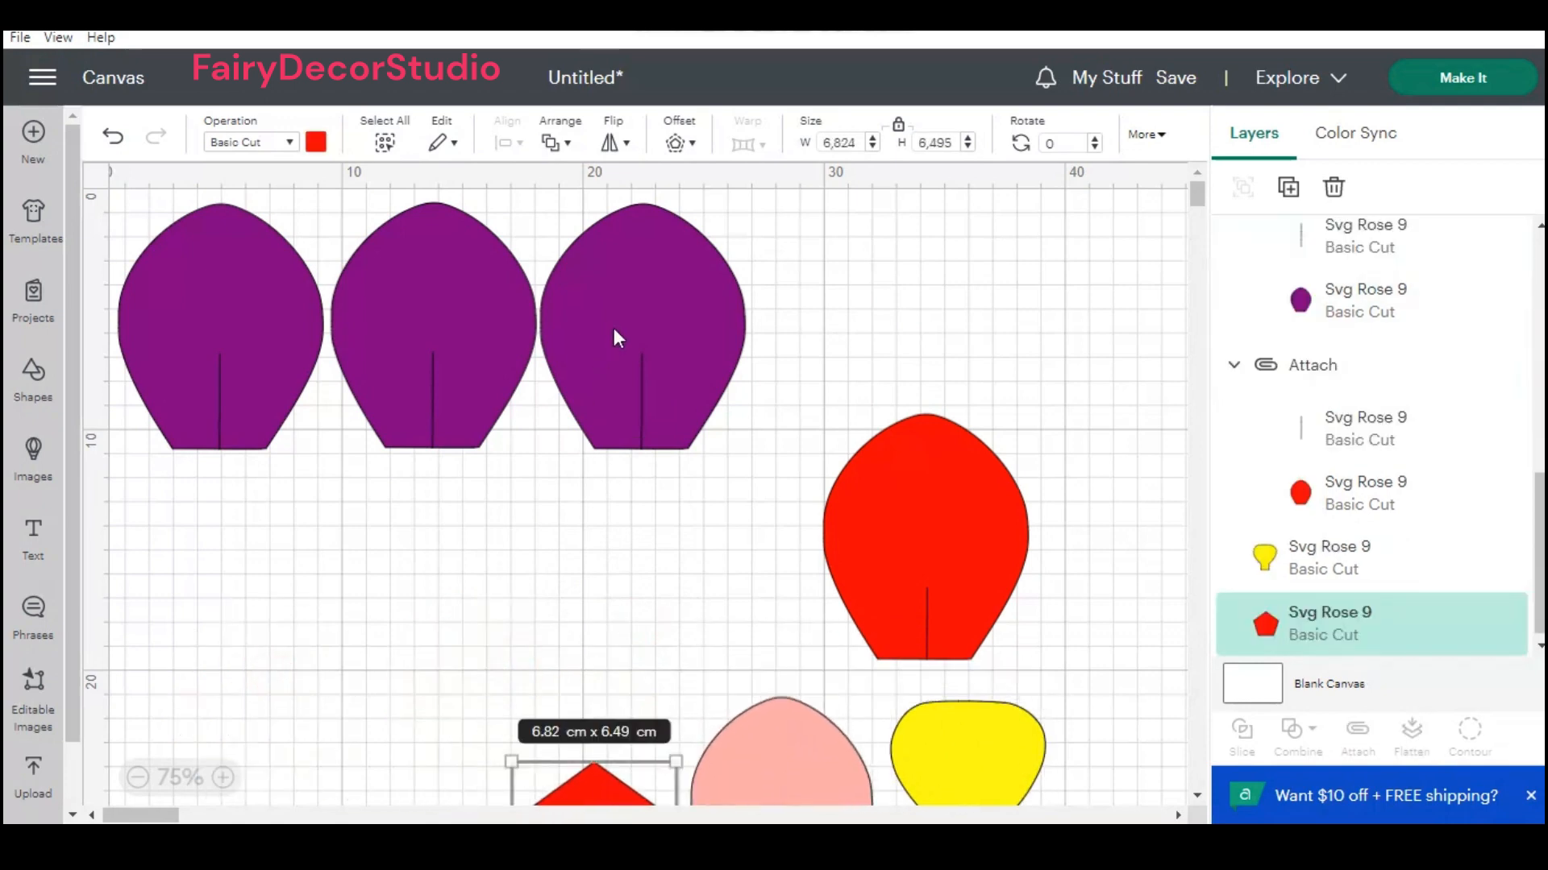
Step: Copy two of the purple petals and paste them as a second row directly below the first
left_click_drag(777, 414, 485, 353)
right_click(485, 353)
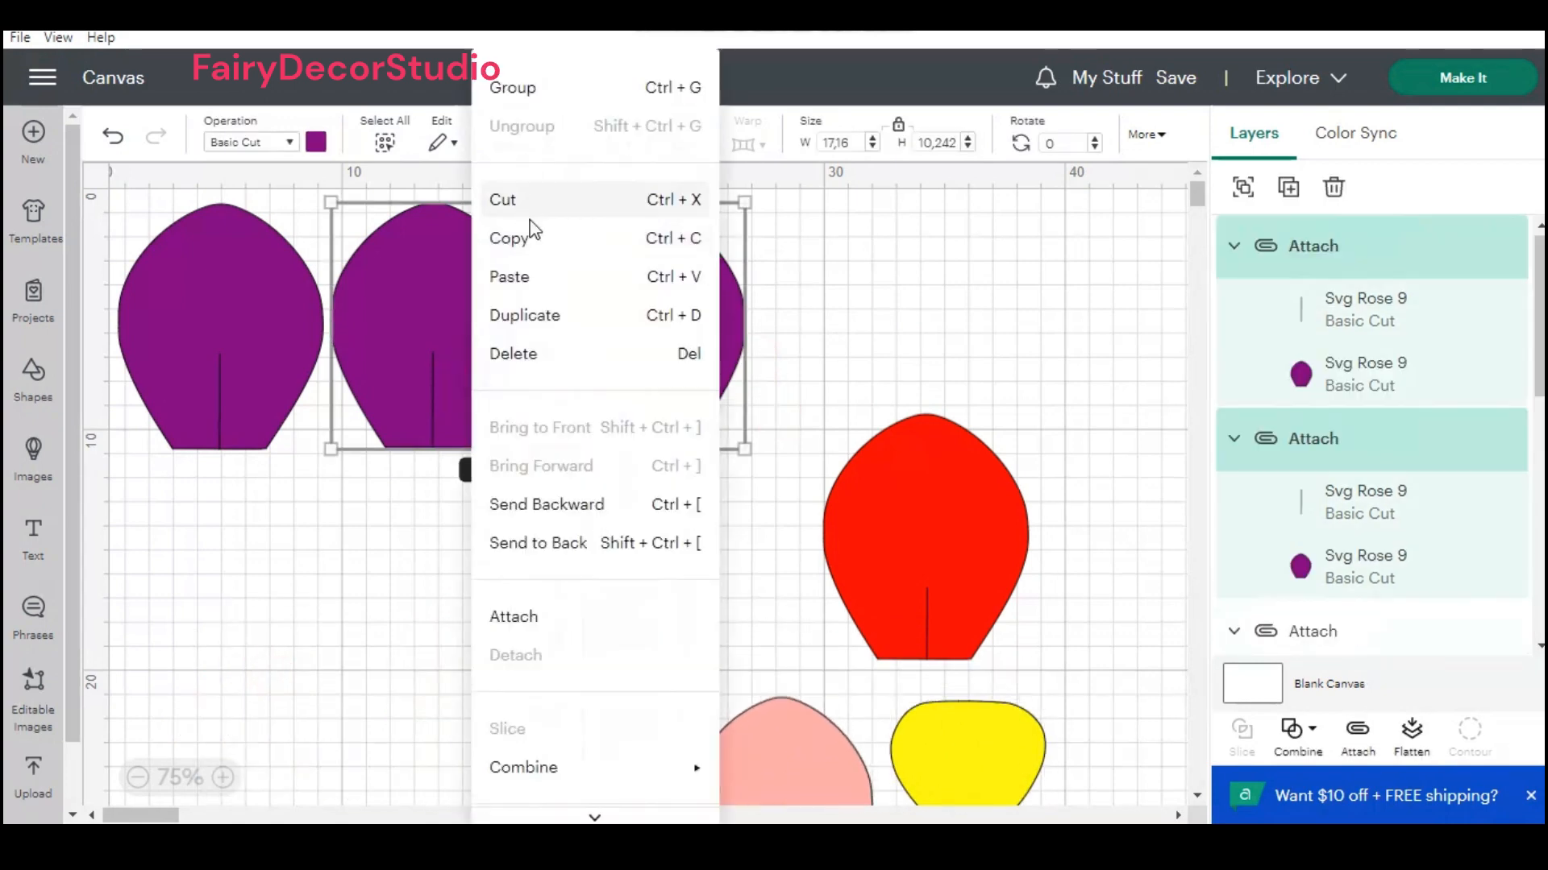
left_click(528, 238)
right_click(228, 355)
left_click(262, 269)
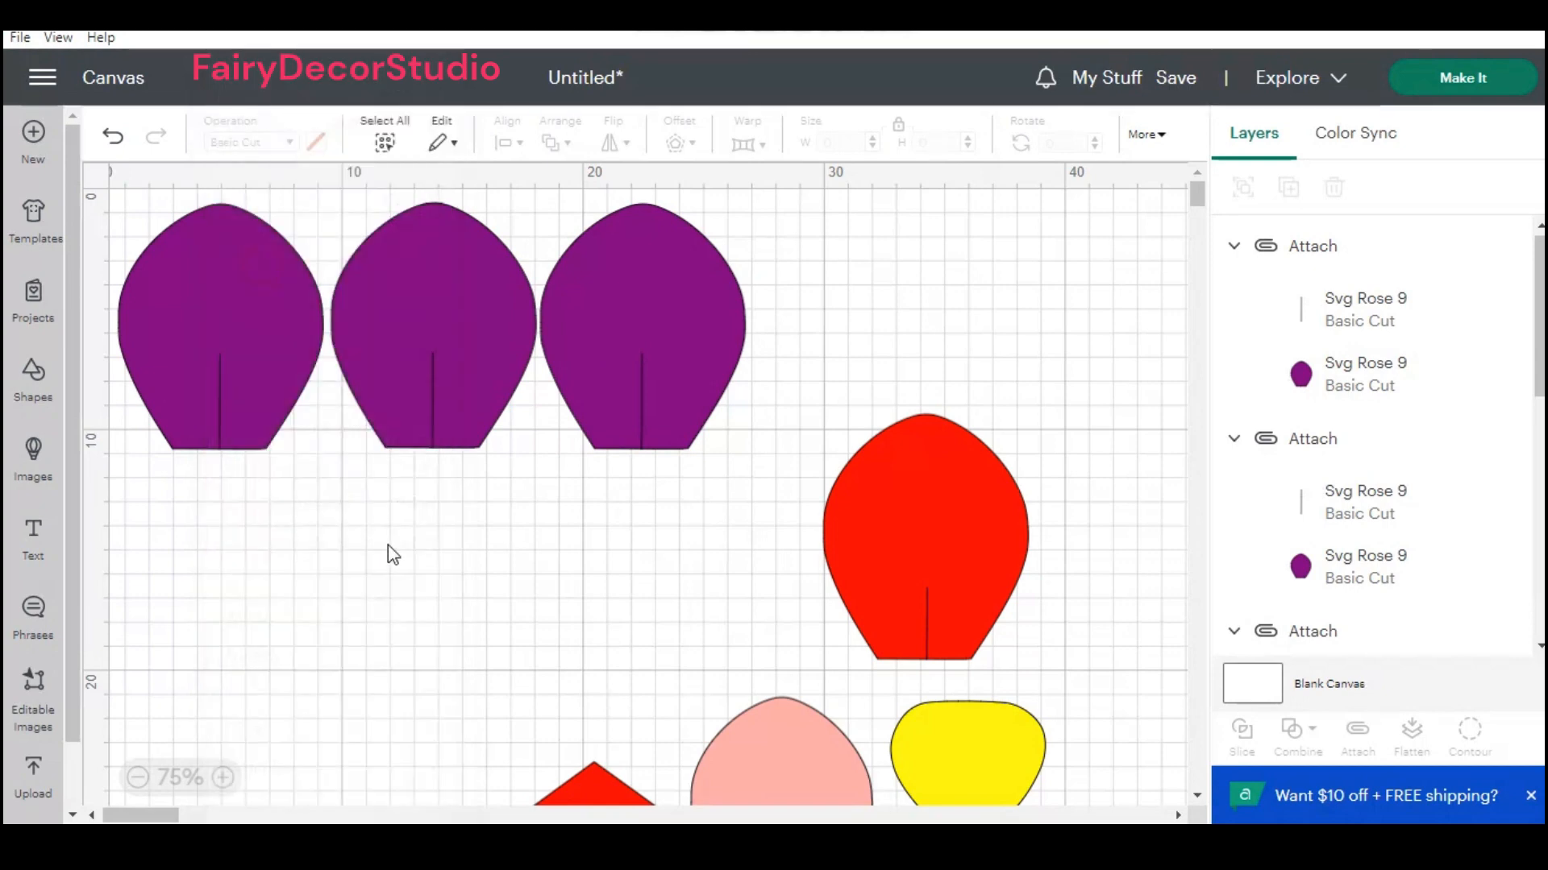
left_click_drag(468, 669, 390, 558)
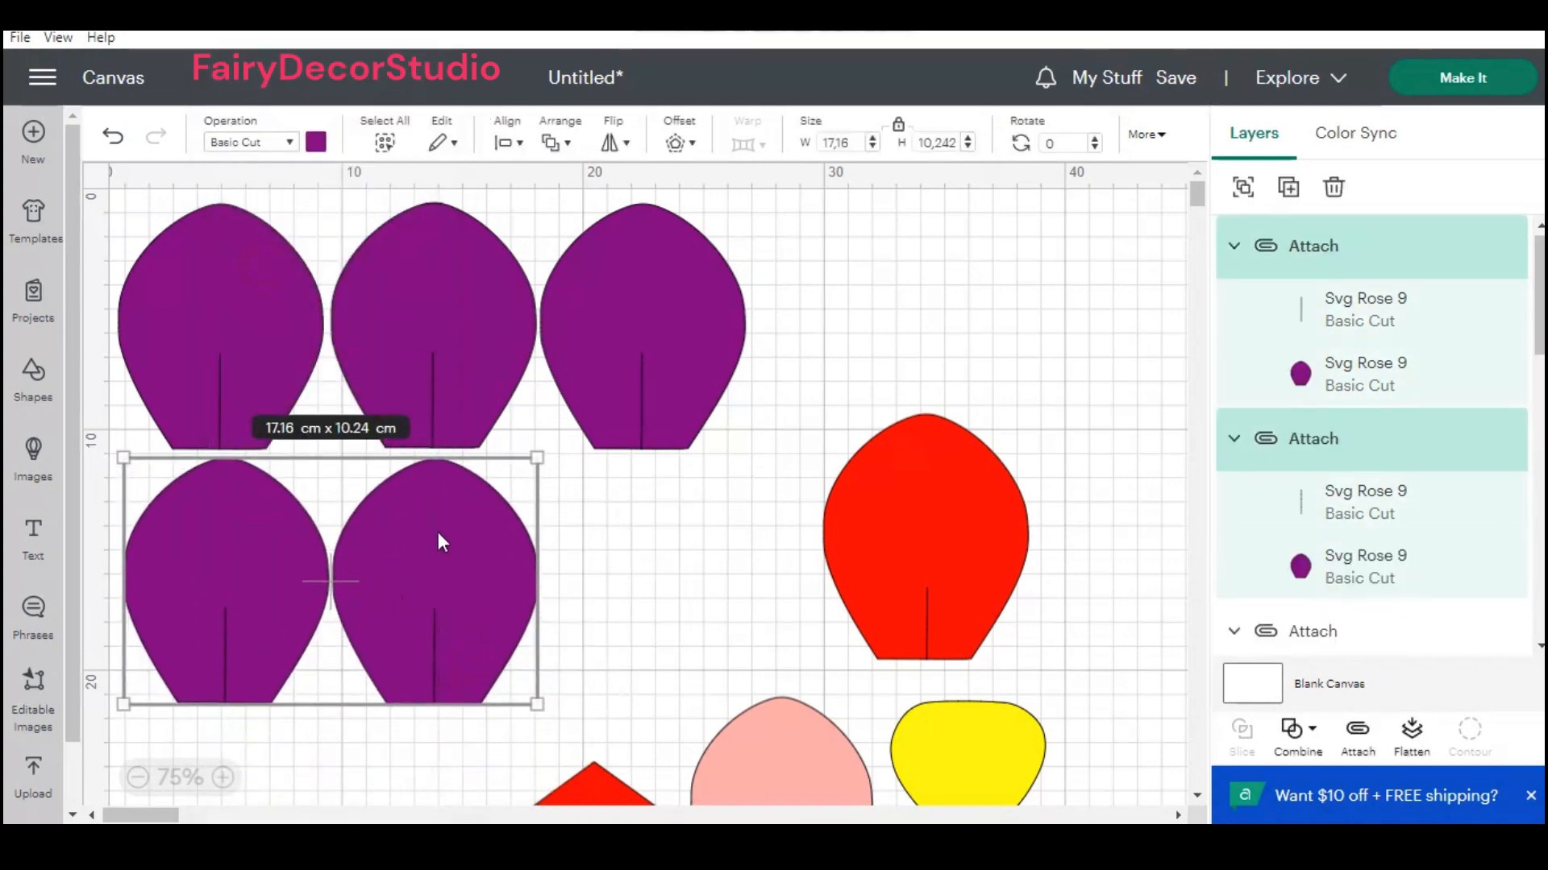
Step: Place the pentagon beside the second purple row, clear the red and pink petals aside, and attach the five purple petals and pentagon together
scroll(645, 552, "down", 2)
left_click_drag(594, 716, 637, 445)
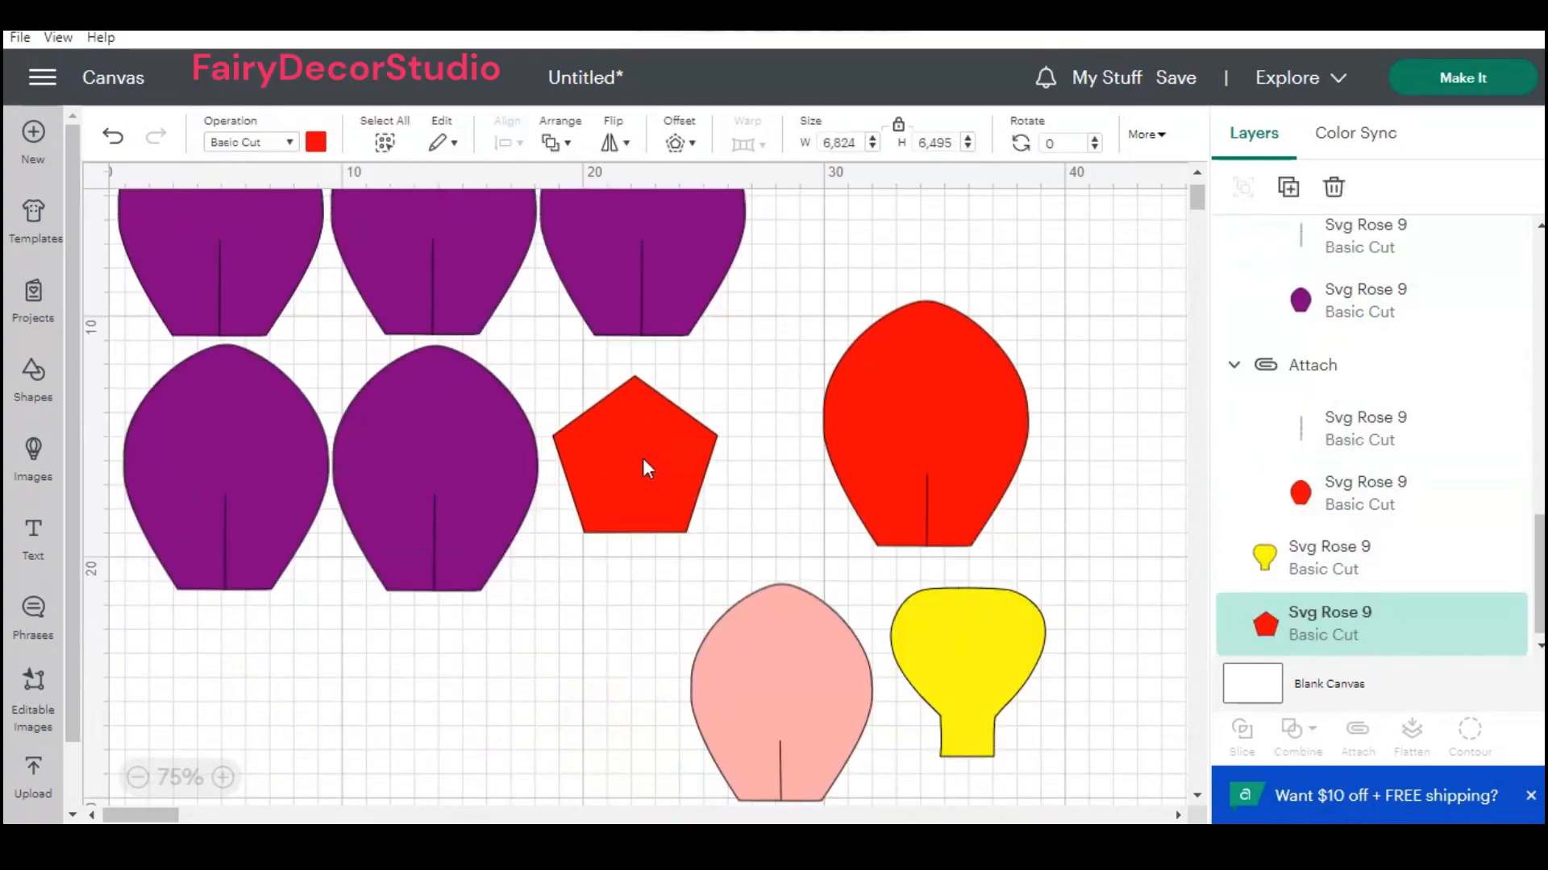
left_click_drag(882, 494, 1023, 498)
left_click_drag(810, 713, 1078, 715)
left_click_drag(775, 645, 211, 234)
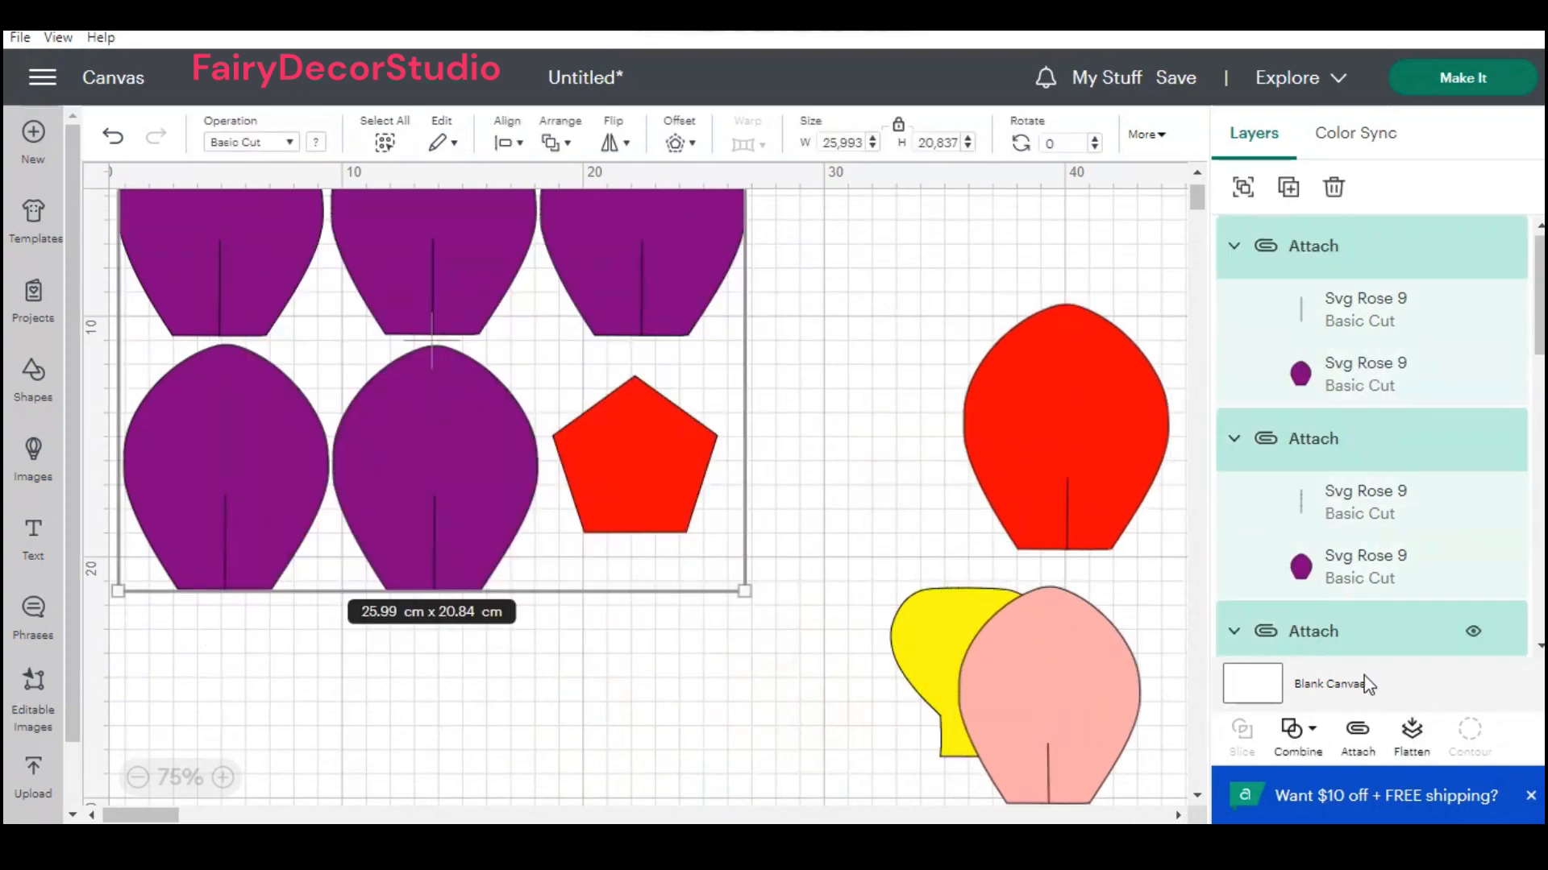
left_click(1356, 734)
Step: Move the separate red petal below the attached set and place a pasted copy beside it
scroll(786, 576, "down", 3)
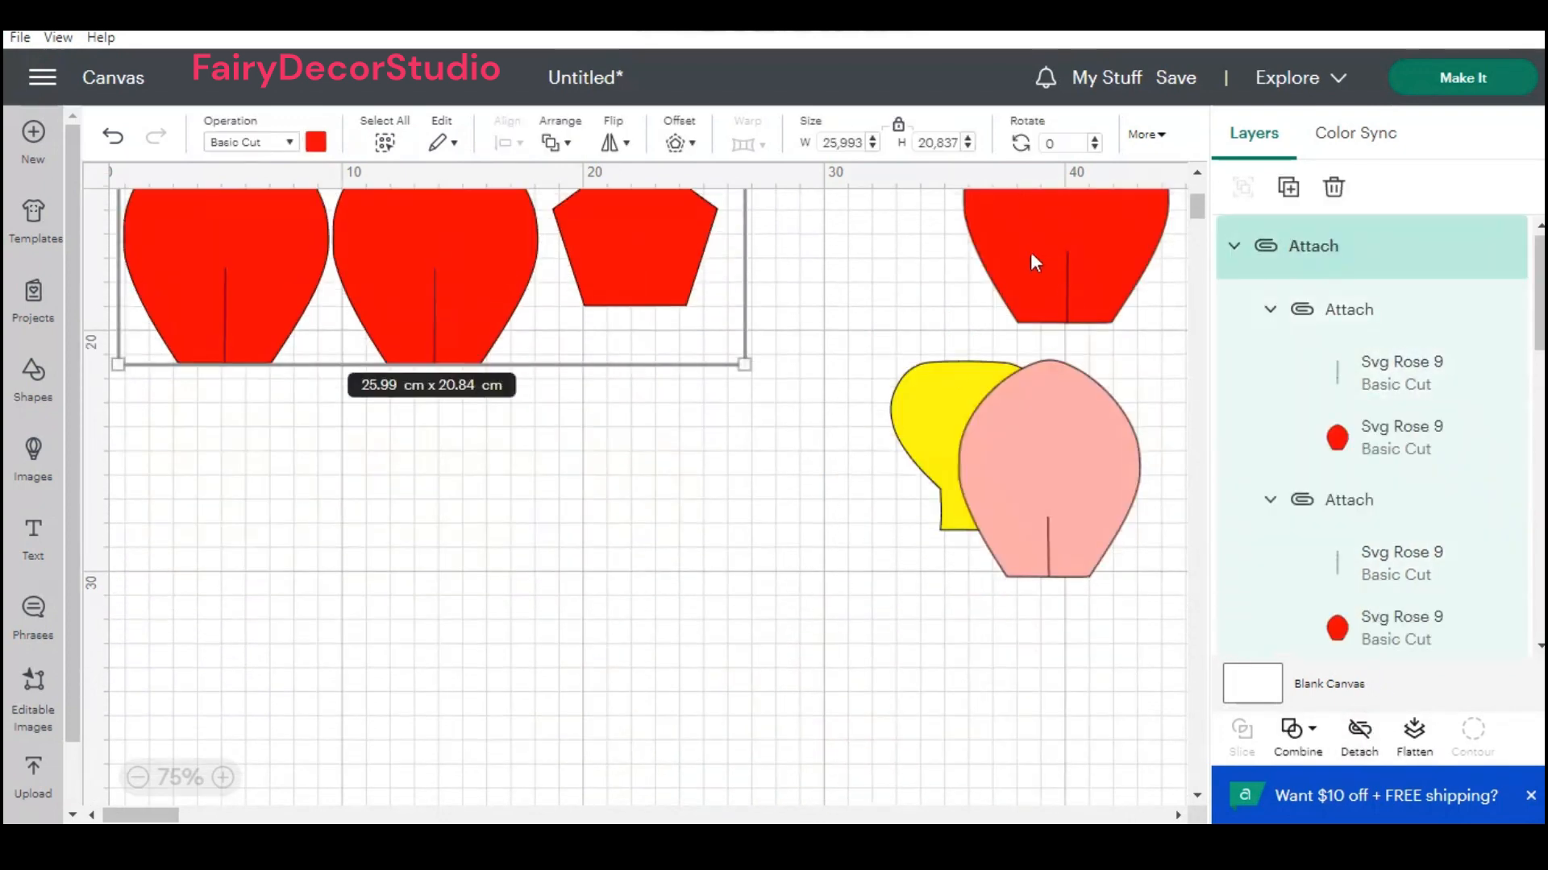
left_click_drag(1030, 262, 313, 631)
scroll(312, 630, "down", 1)
right_click(268, 577)
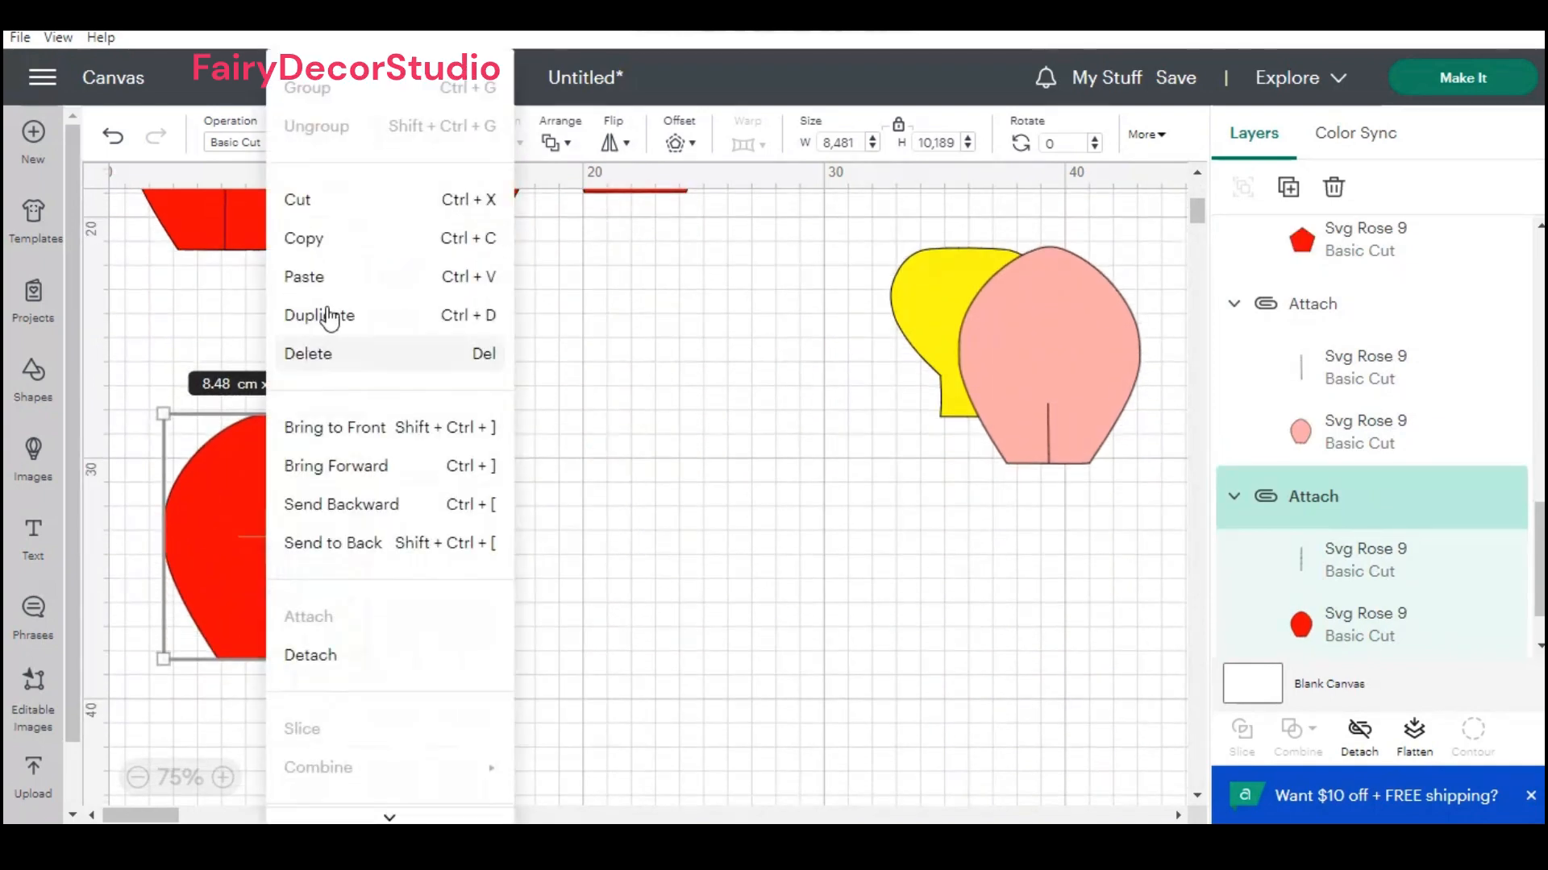
left_click(328, 316)
right_click(452, 412)
left_click(493, 276)
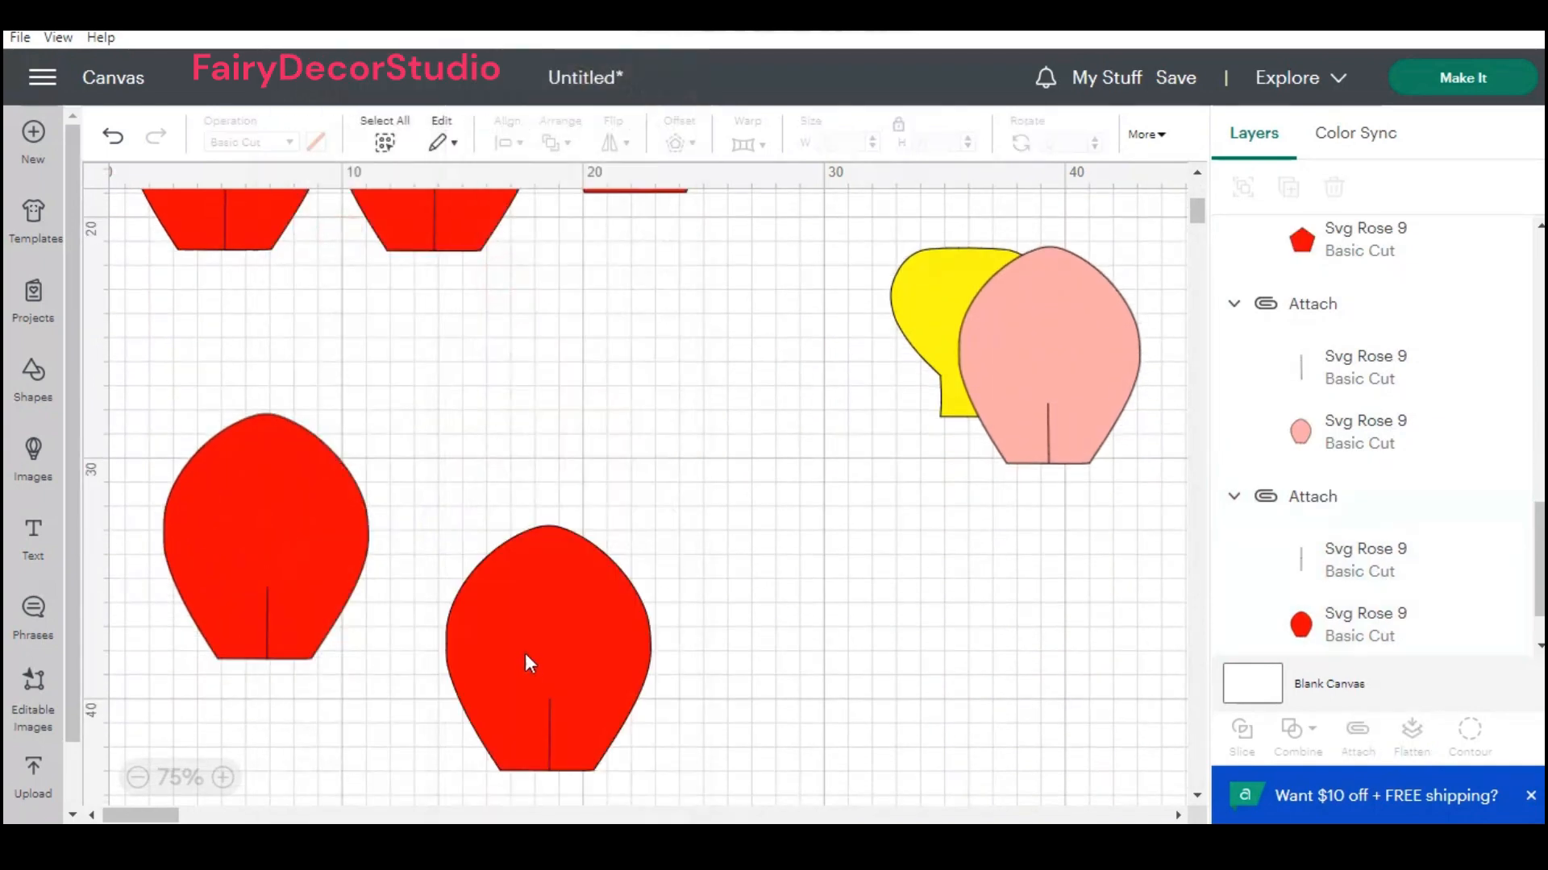
left_click_drag(526, 655, 464, 569)
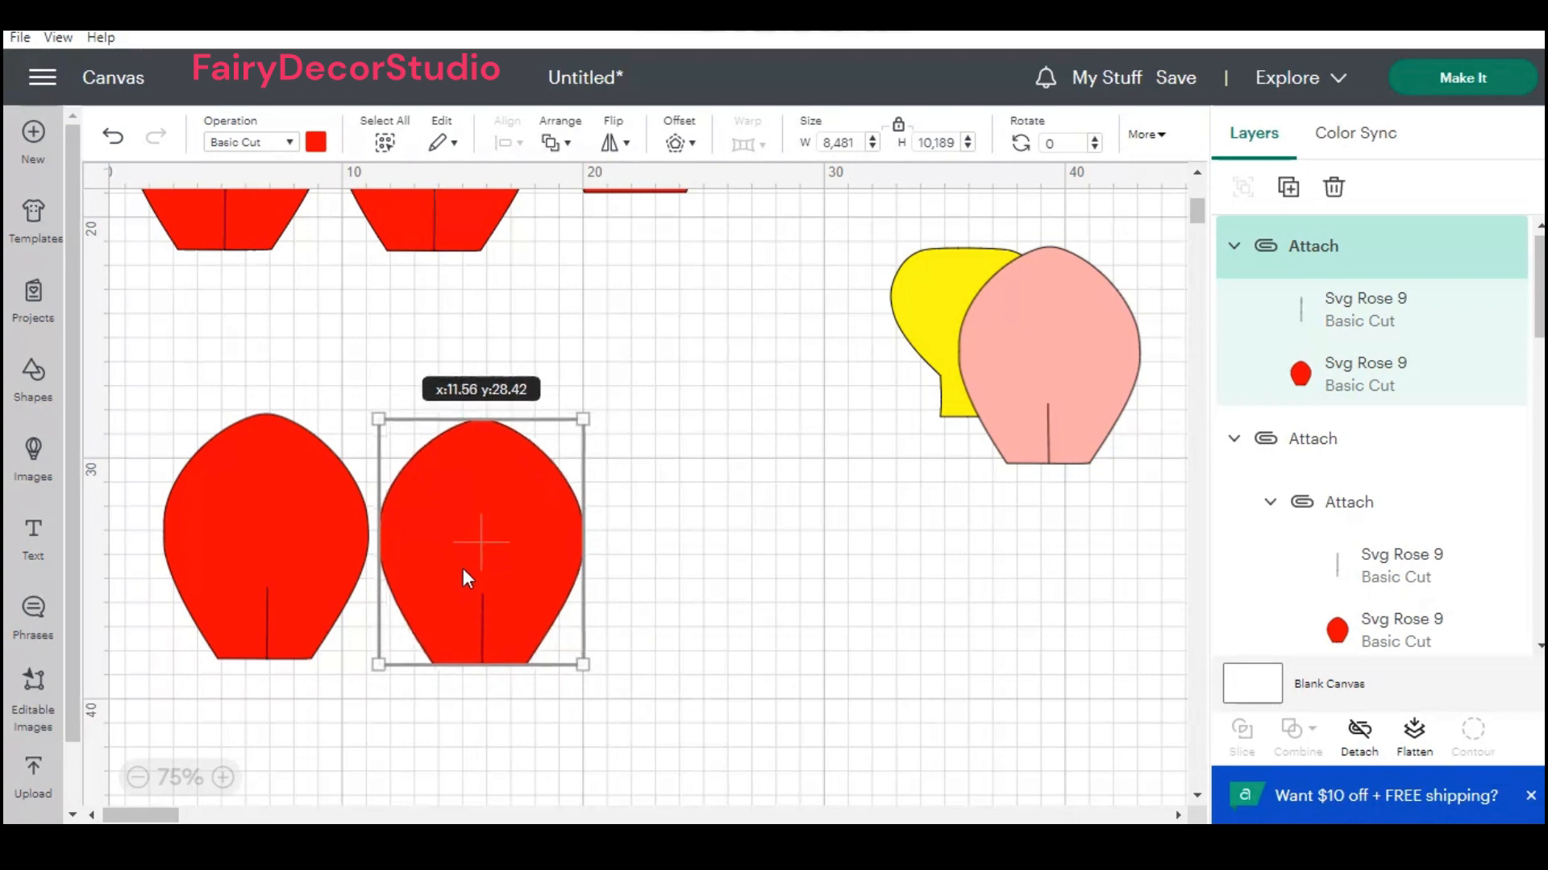
Step: Paste another red petal and align it as the third in the row
right_click(612, 577)
left_click(679, 282)
left_click_drag(732, 616, 698, 512)
Step: Paste two more red petals and arrange them as a second row beneath the row of three
scroll(307, 633, "down", 1)
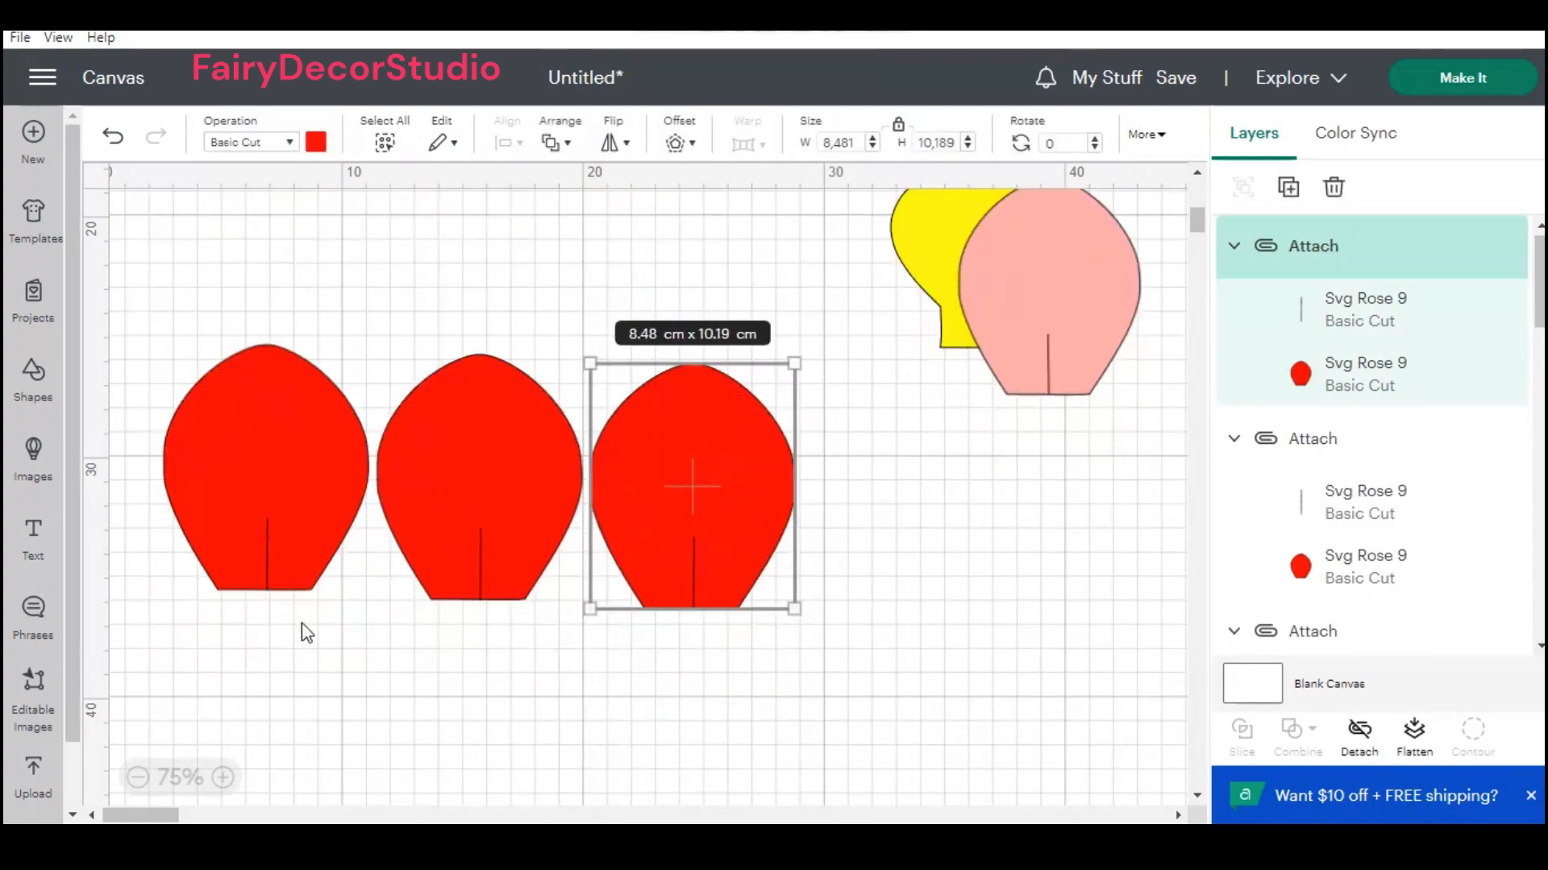
scroll(306, 632, "down", 2)
right_click(273, 595)
left_click(298, 274)
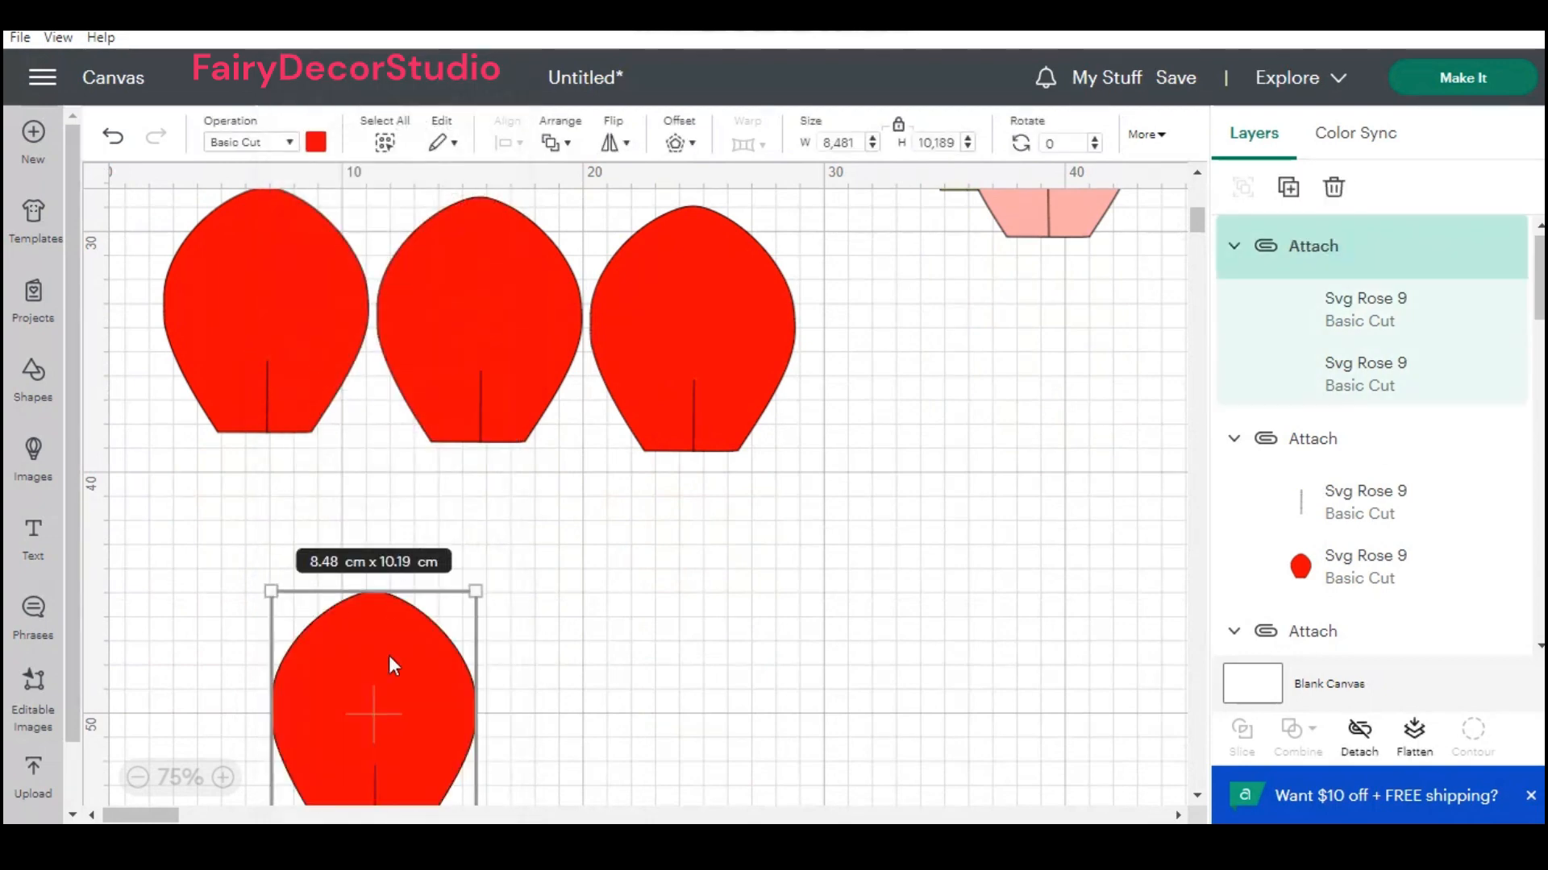
left_click_drag(390, 664, 287, 561)
left_click(518, 580)
right_click(518, 452)
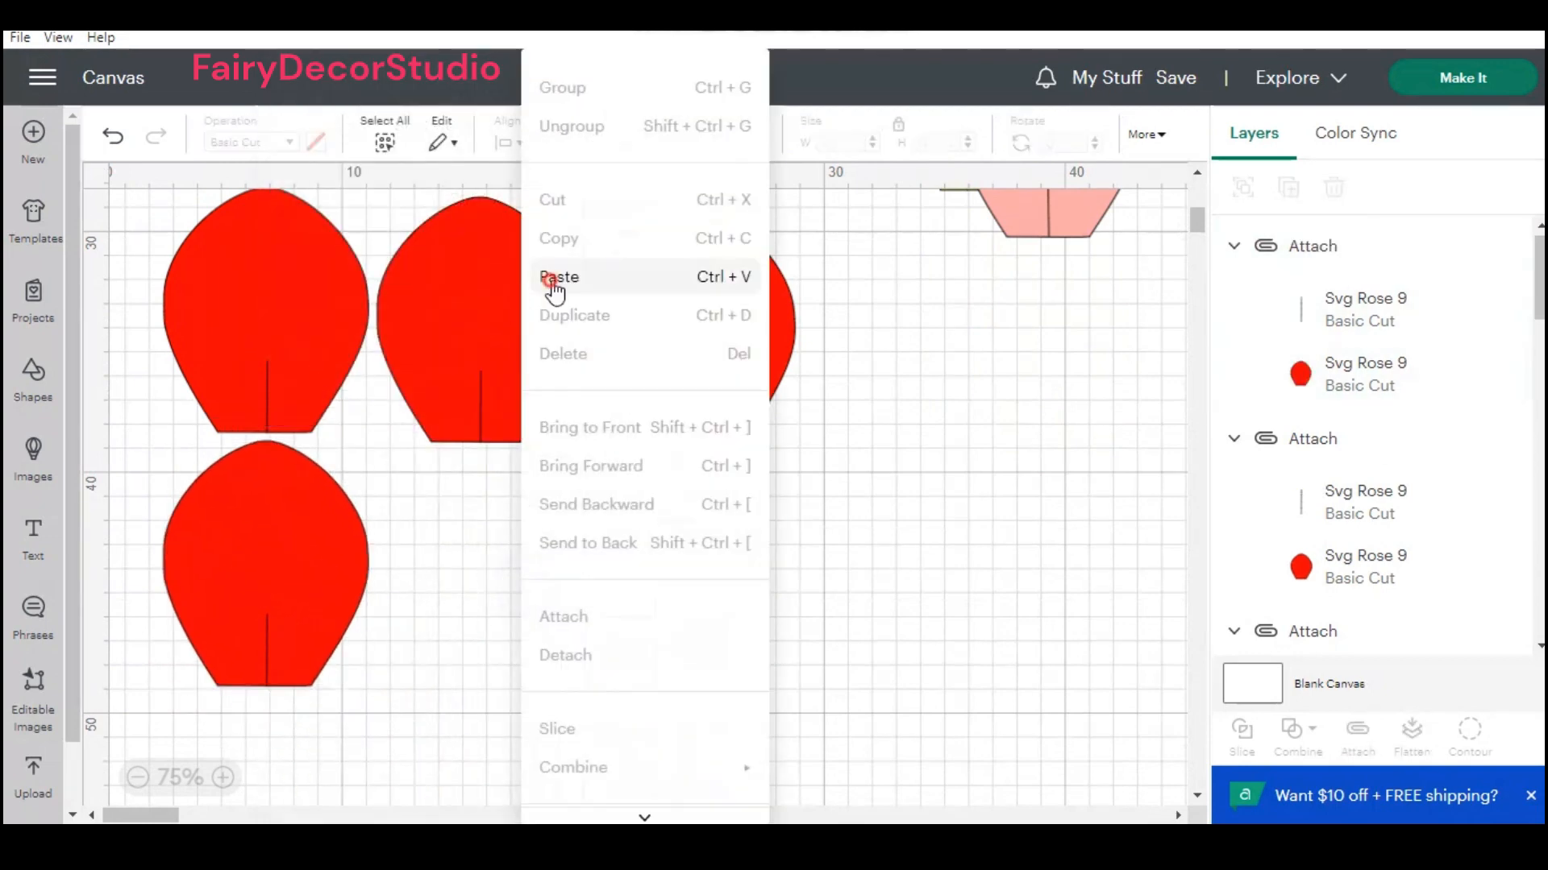
left_click(553, 278)
left_click_drag(608, 692, 469, 571)
Step: Copy the separate pink petal and place a pasted copy as the third shape in the second row of red petals
scroll(1062, 298, "up", 2)
left_click(1077, 282)
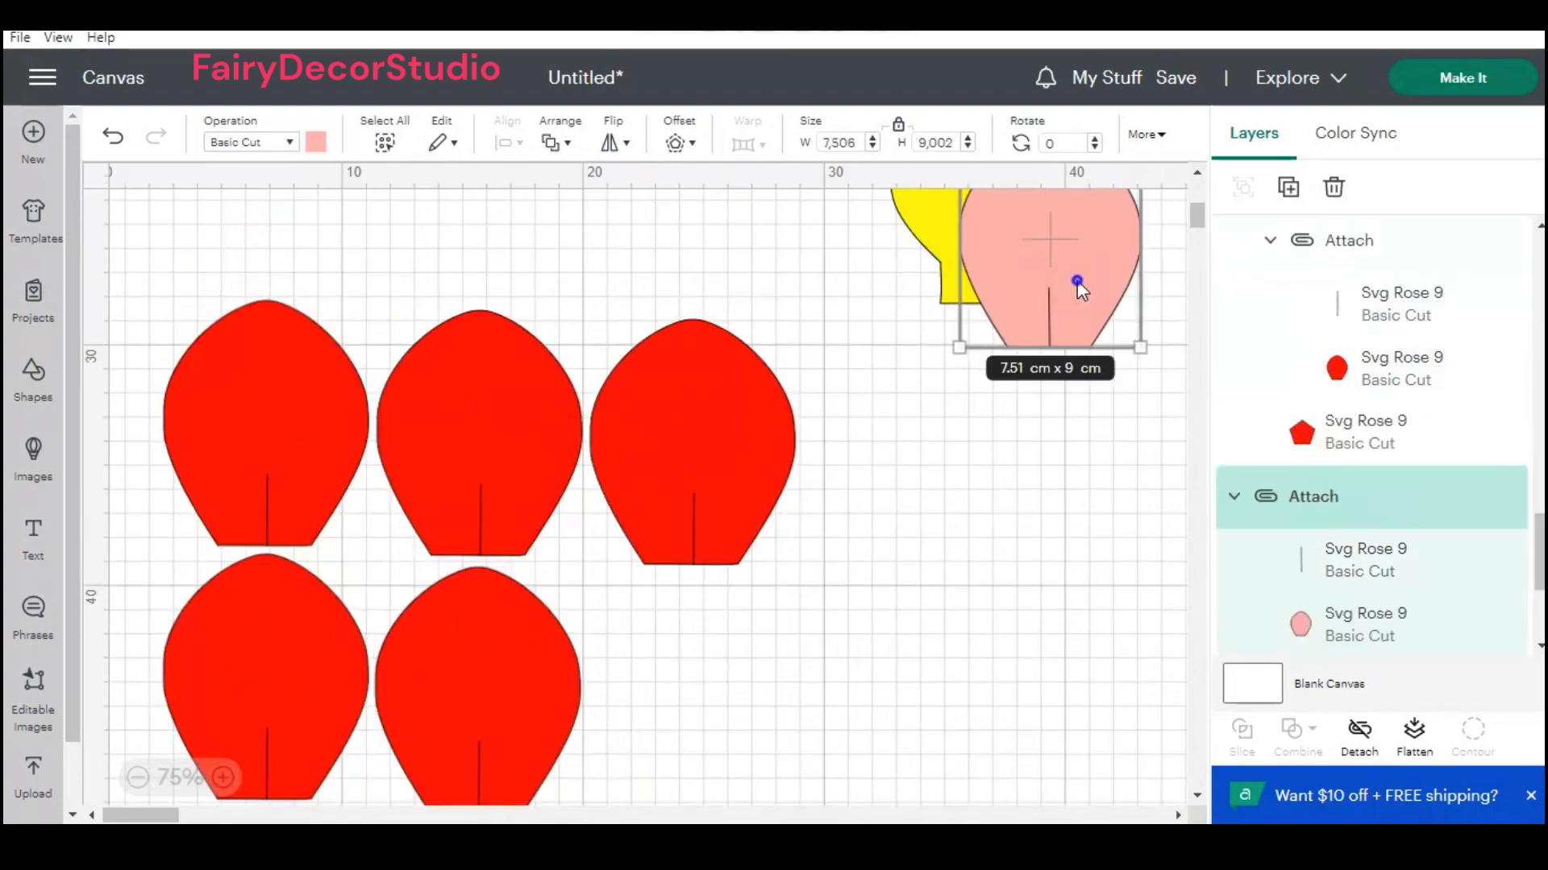
right_click(1080, 290)
left_click(1112, 242)
right_click(673, 669)
left_click(742, 292)
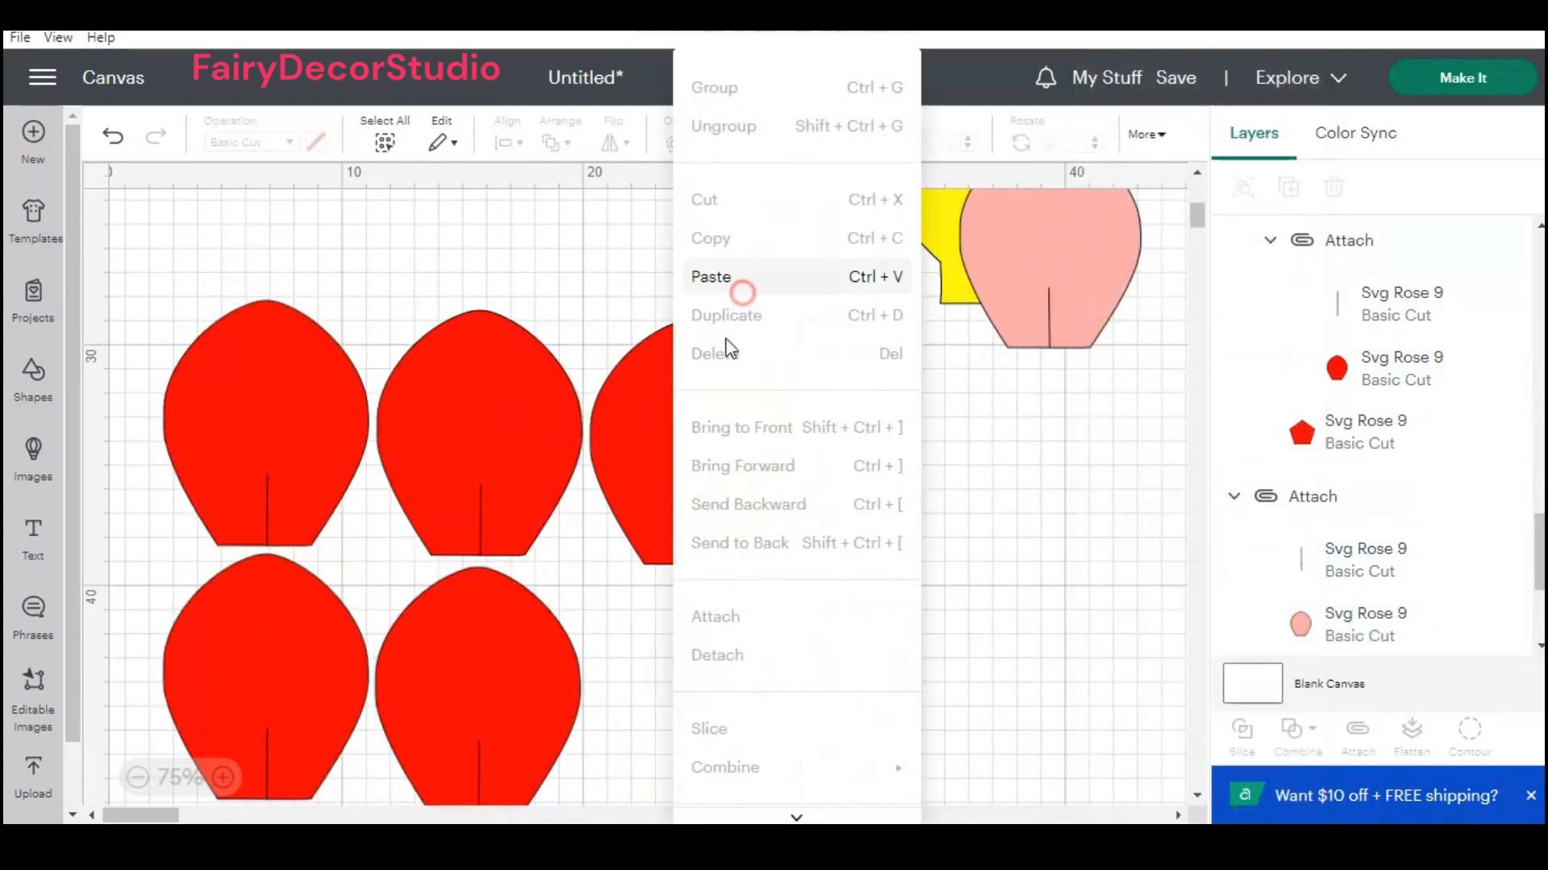
left_click_drag(774, 767, 717, 675)
scroll(903, 661, "down", 2)
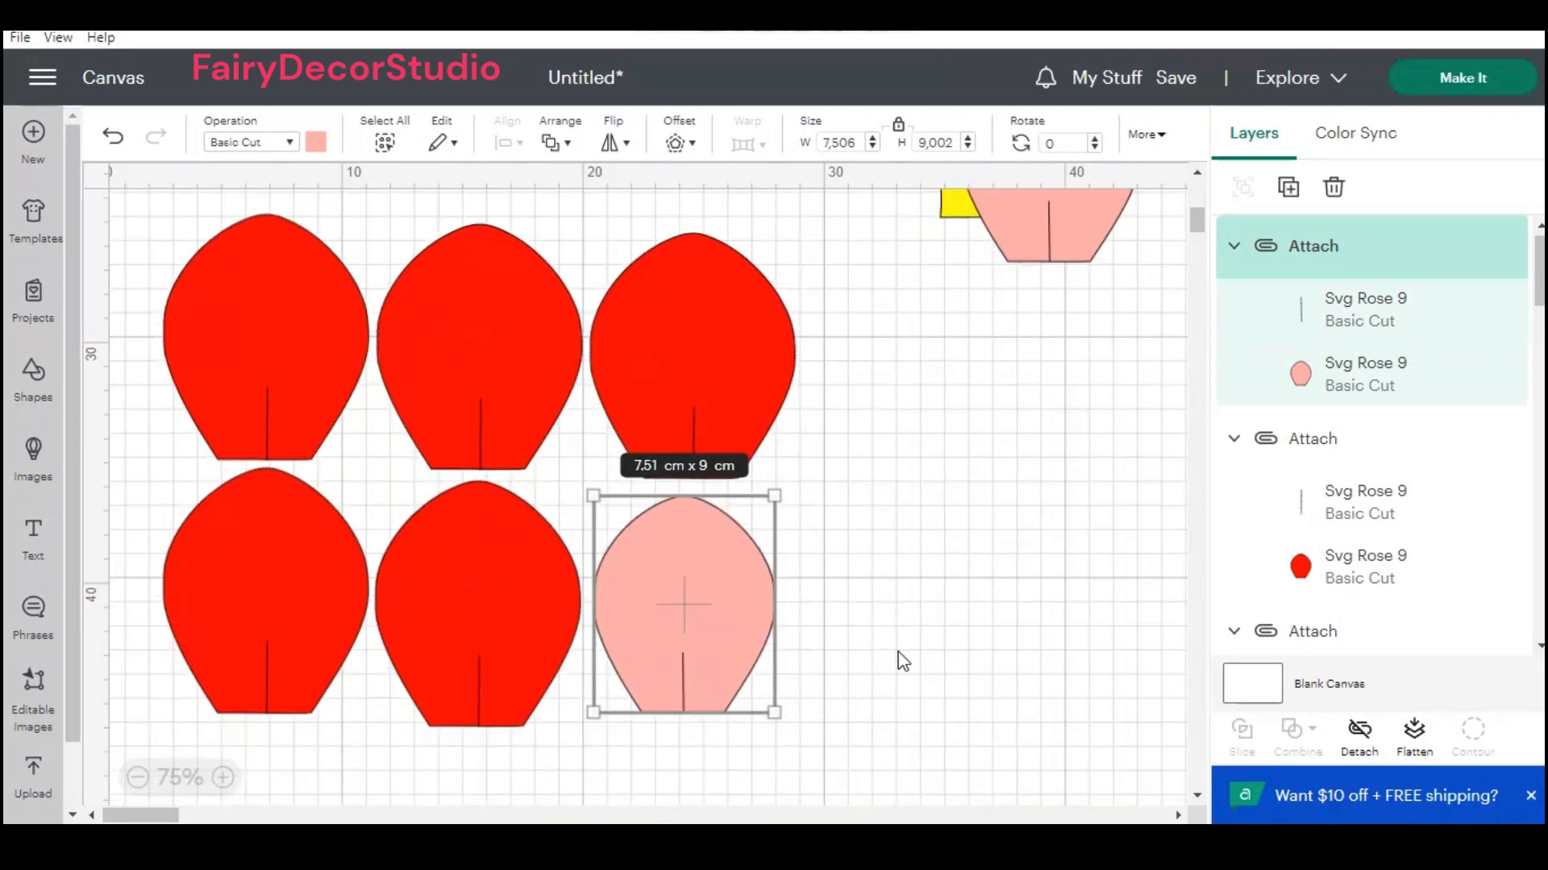
Step: Attach the five red petals and the pink petal together and recolor the set yellow
left_click_drag(830, 656, 248, 346)
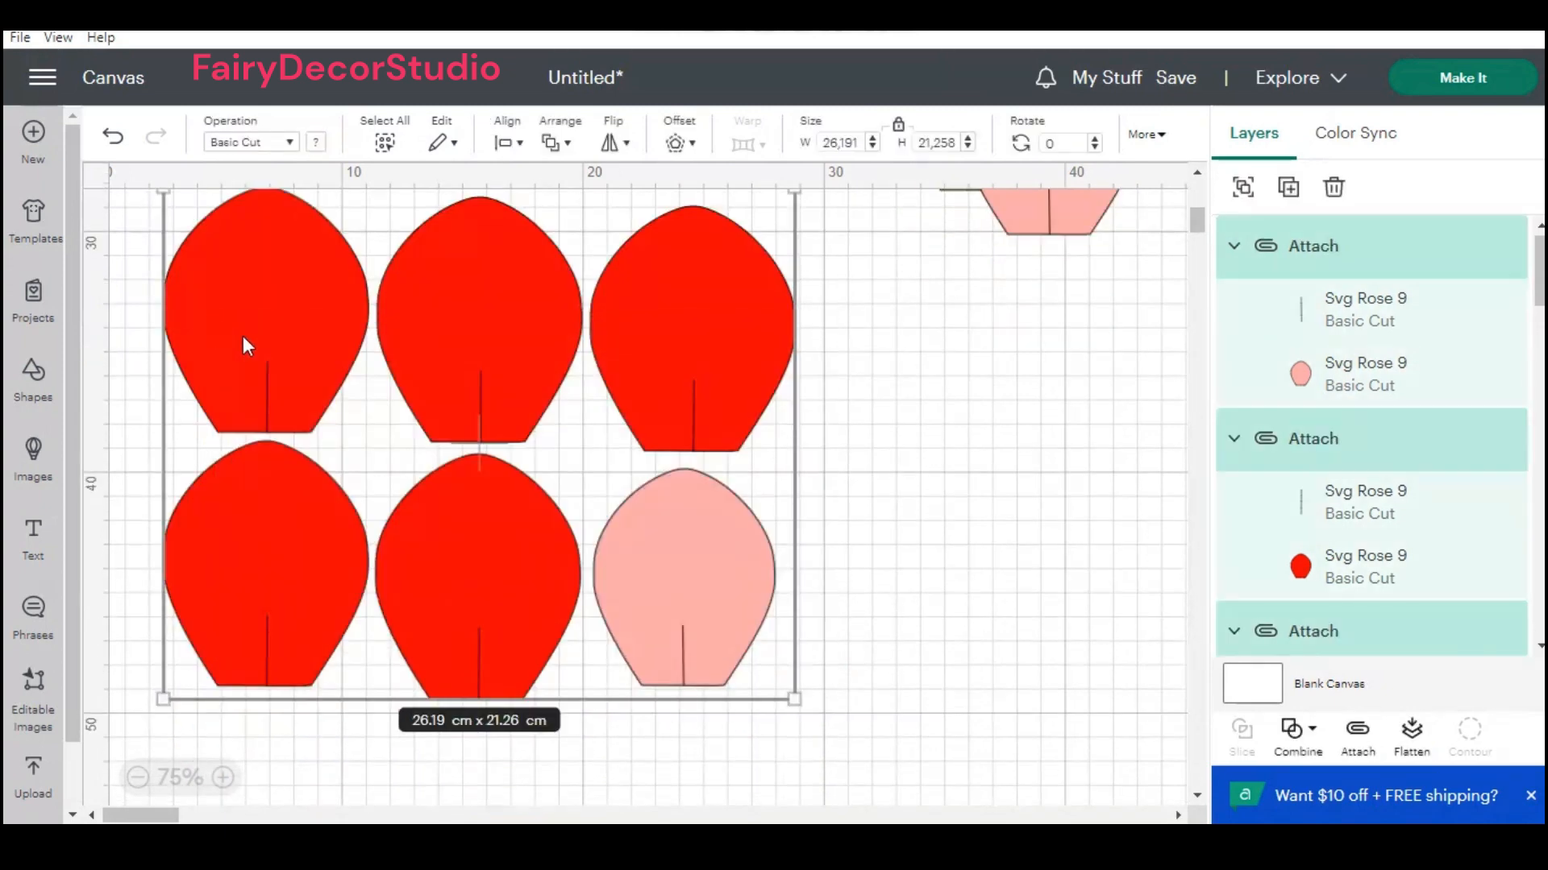
left_click(1359, 738)
left_click(310, 147)
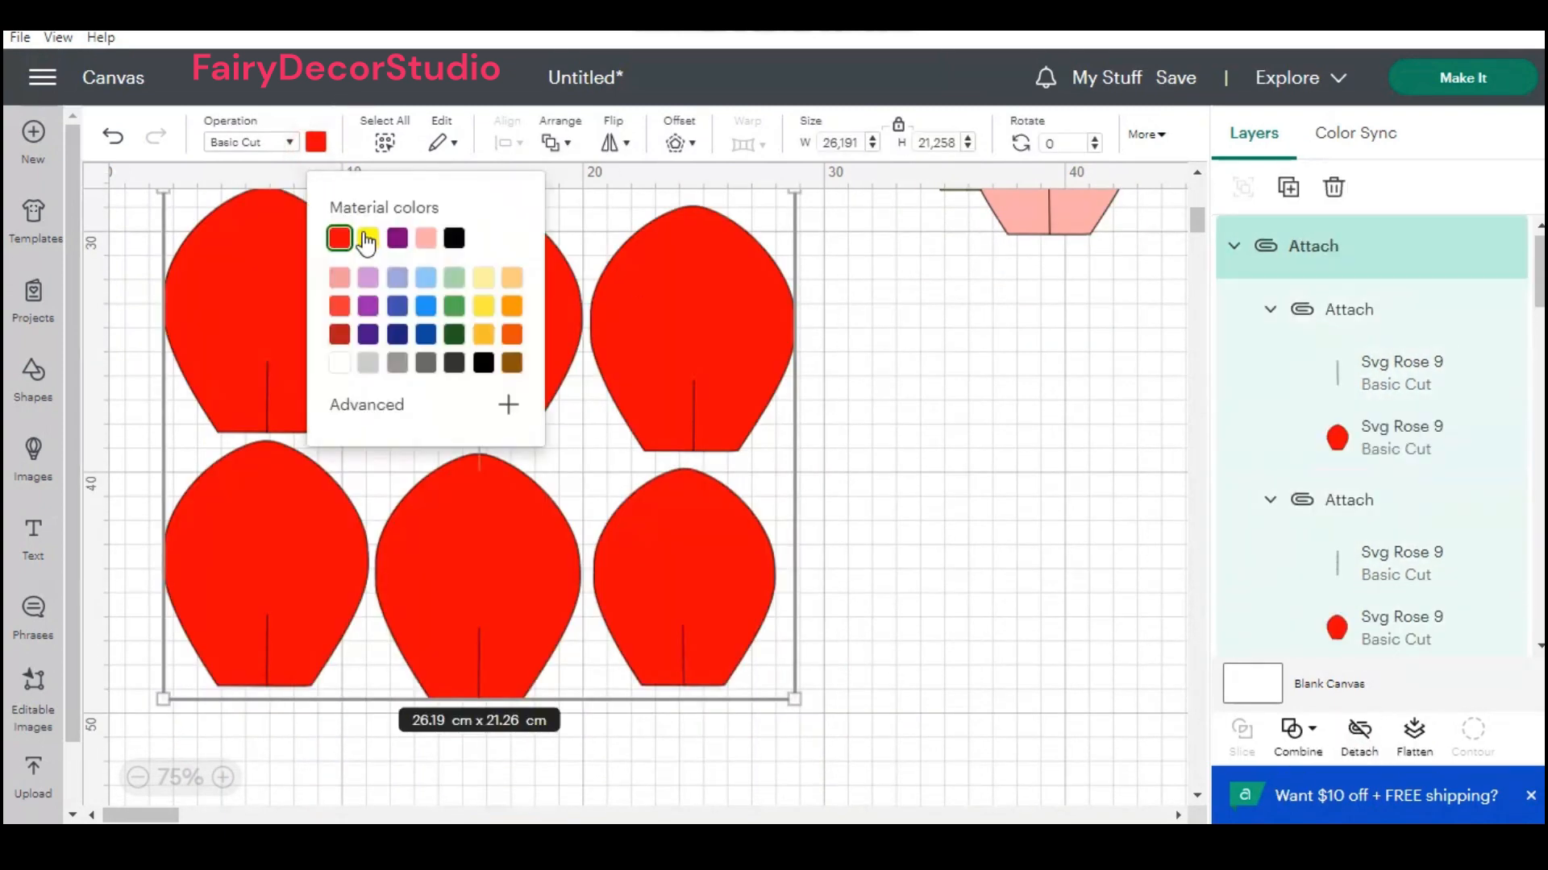
left_click(364, 236)
left_click(636, 418)
Step: Move the attached yellow petal set up closer to the red set above it
scroll(474, 513, "up", 5)
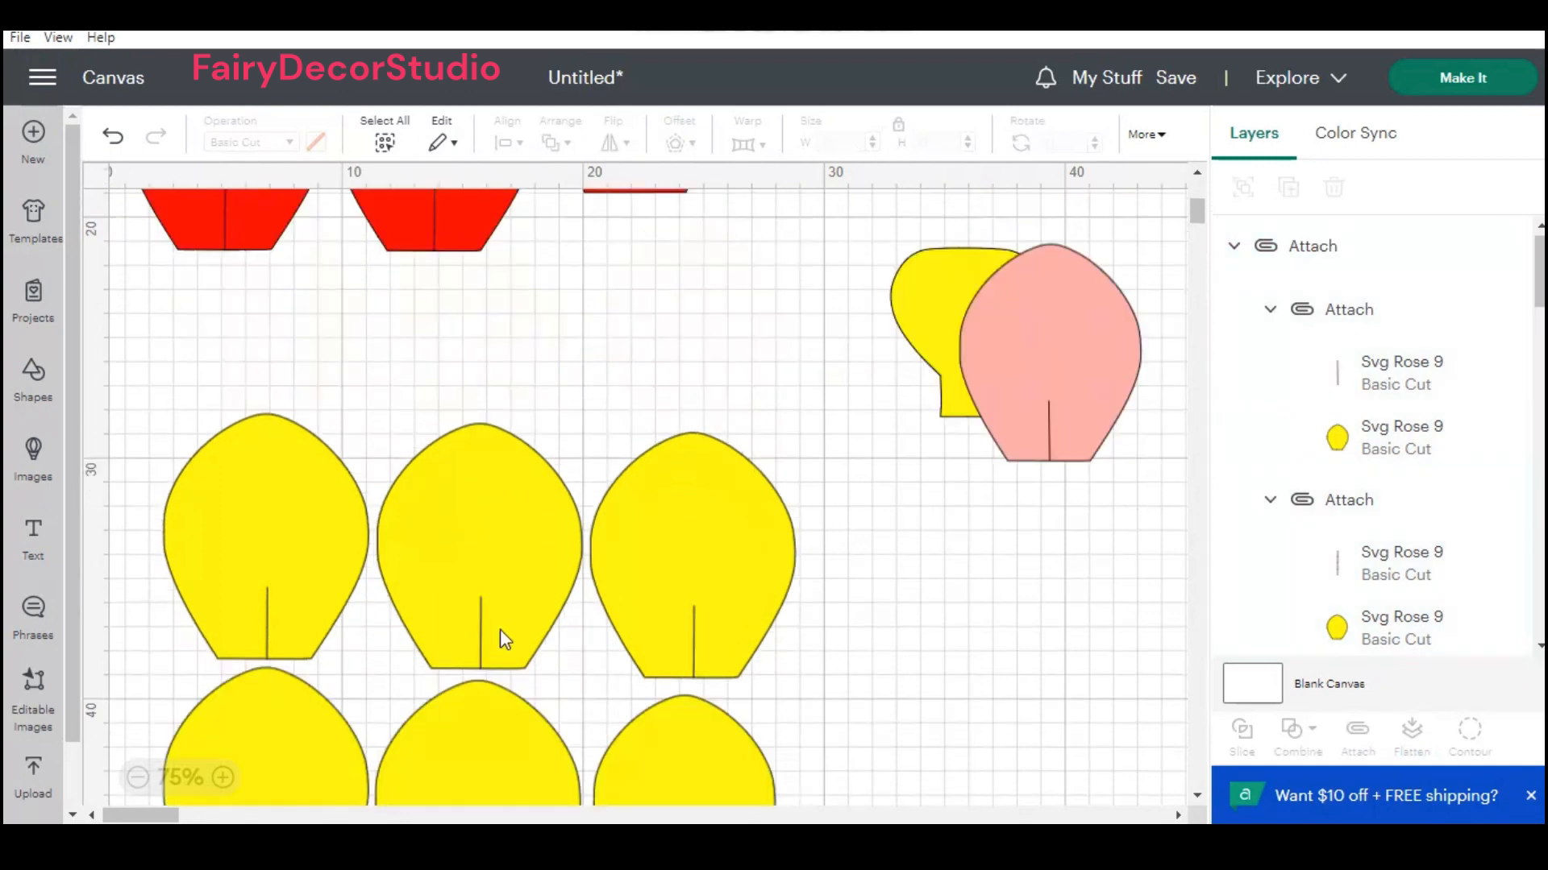
left_click_drag(501, 630, 473, 524)
scroll(860, 432, "down", 3)
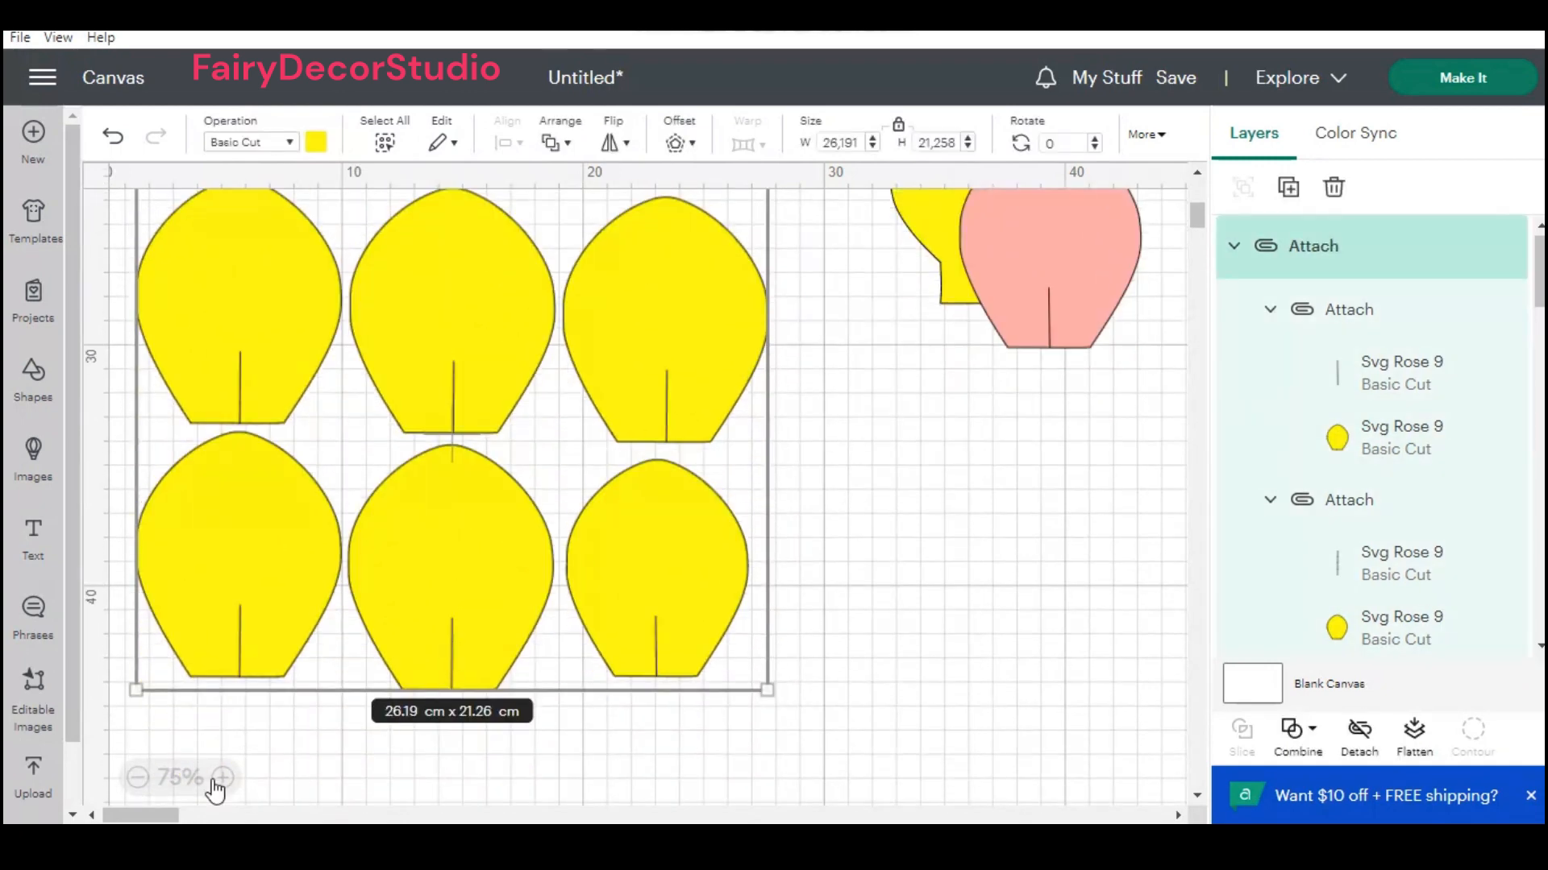
Step: Move the original pink petal clear of the small yellow petal and line up two pasted copies beside it in a row
scroll(204, 796, "right", 9)
scroll(511, 594, "up", 3)
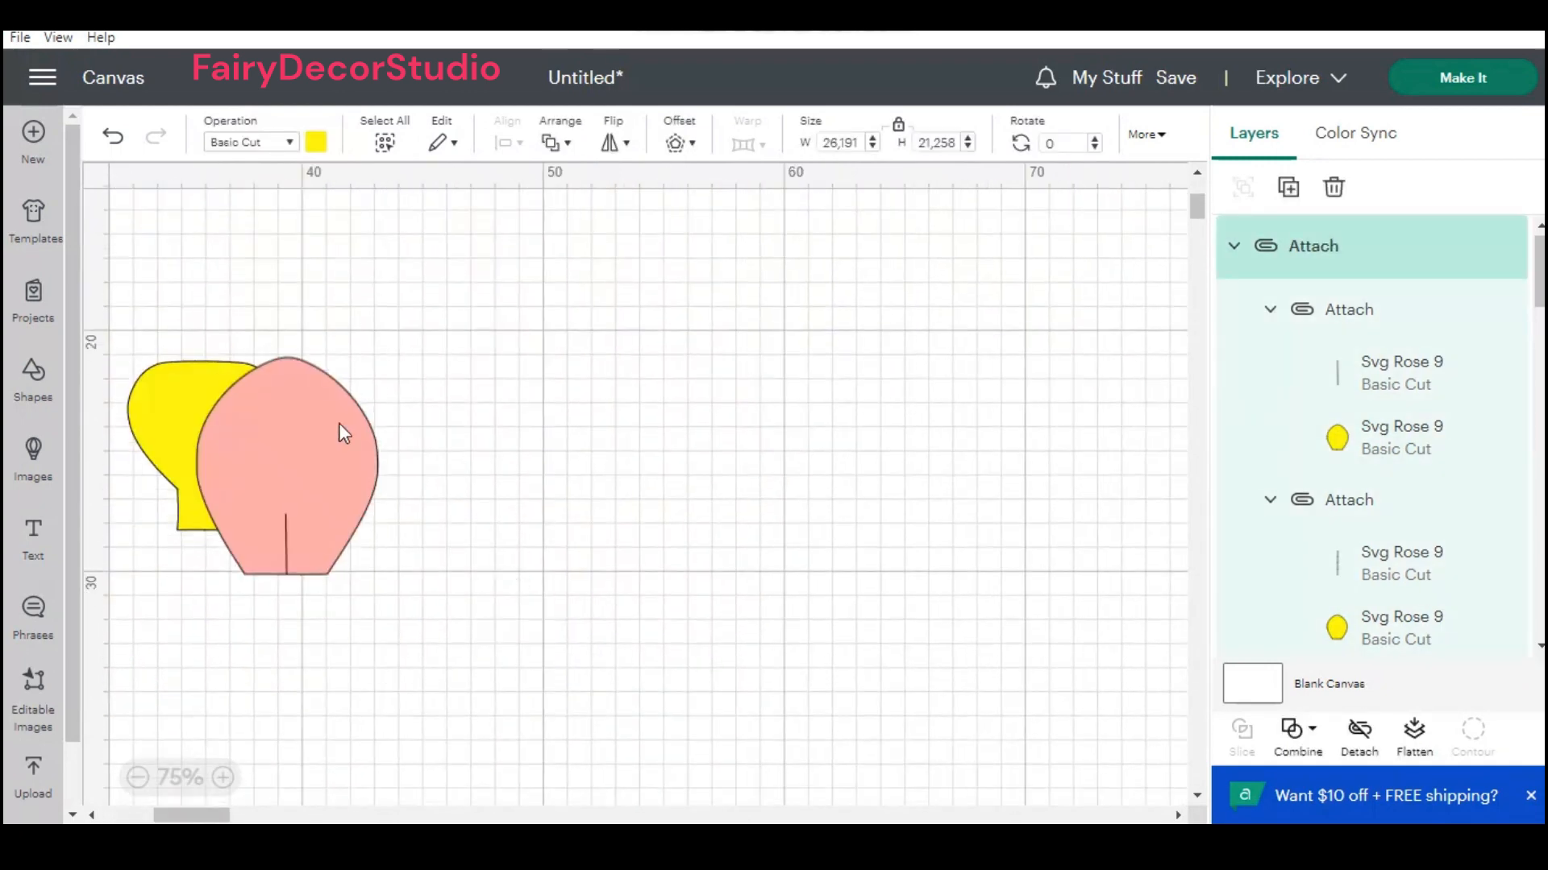
left_click_drag(339, 433, 450, 293)
right_click(424, 298)
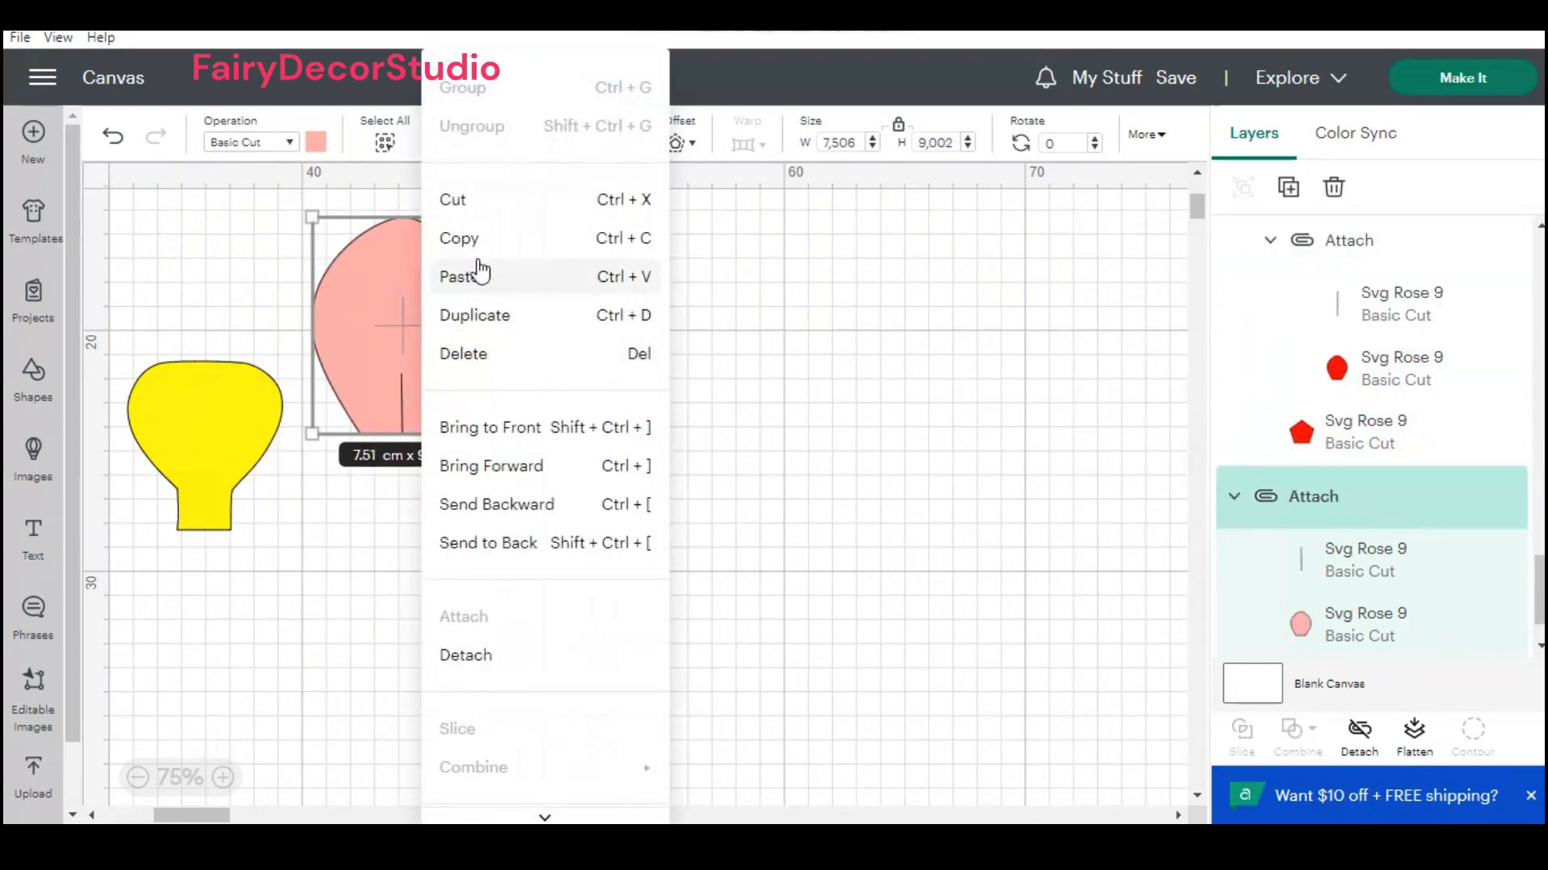
left_click(462, 238)
key("ctrl+v")
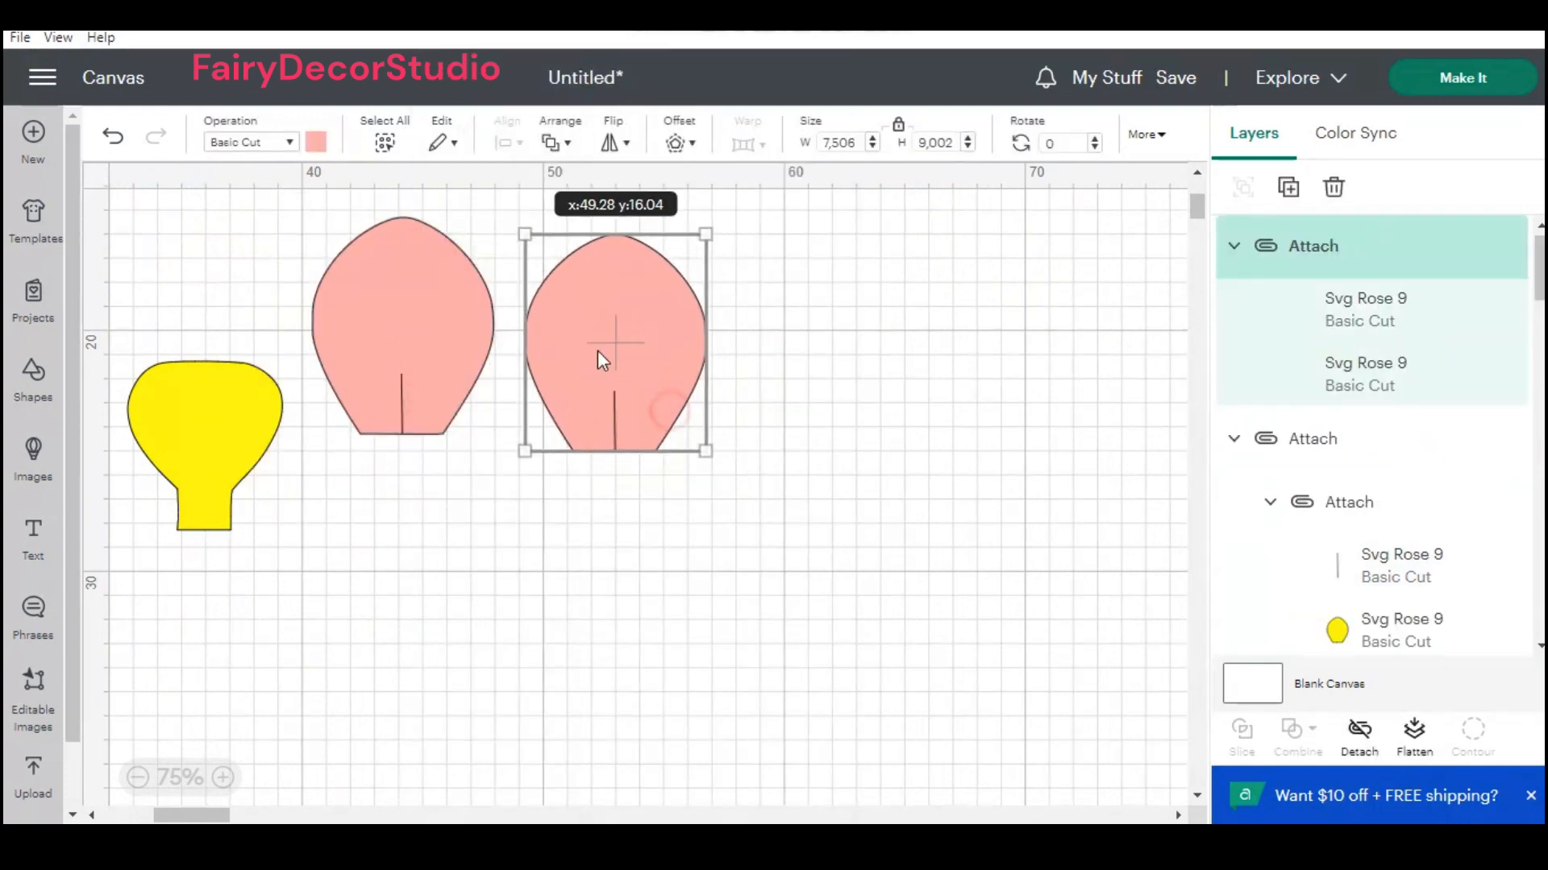
left_click_drag(597, 355, 582, 337)
left_click(758, 319)
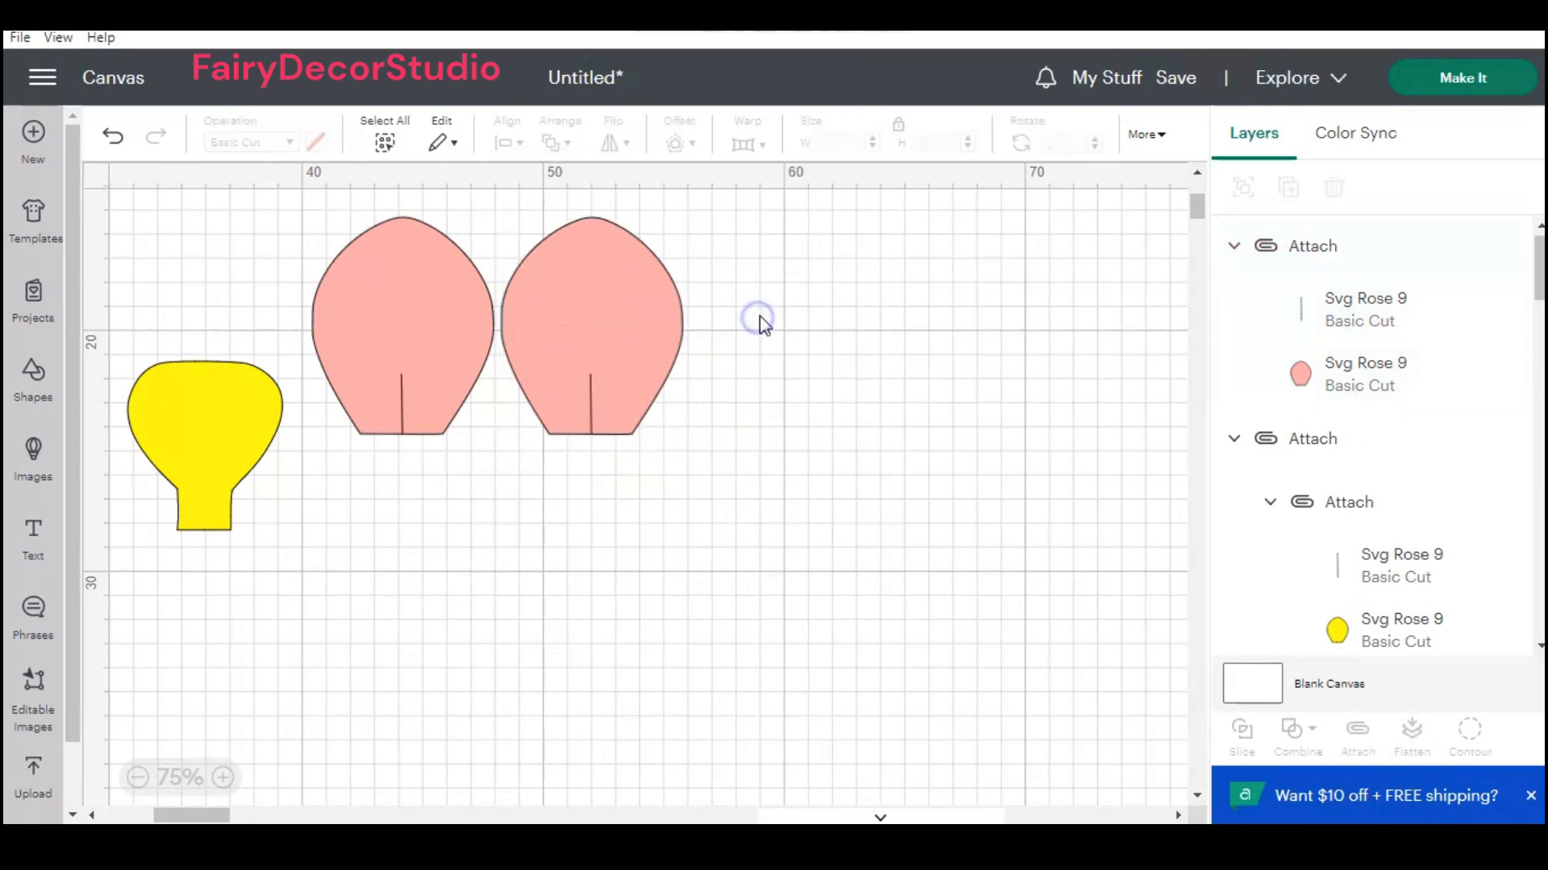
key("ctrl+v")
left_click_drag(781, 345, 762, 309)
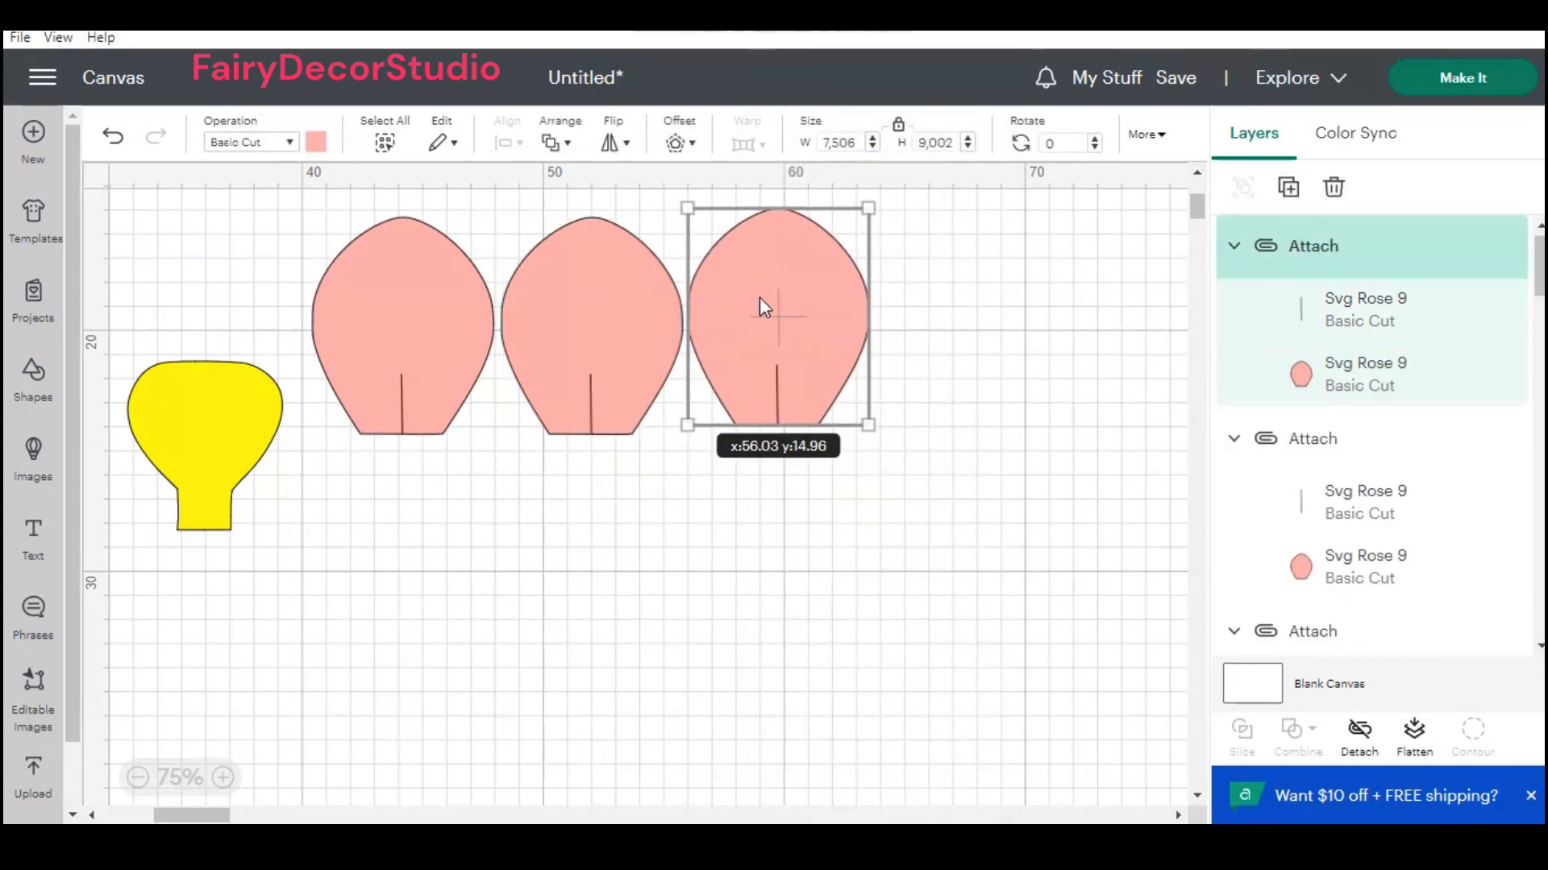
Step: Copy the small yellow petal, move it beneath the first pink petal and place the pasted copy beside it
right_click(218, 422)
left_click(269, 245)
left_click_drag(210, 432, 414, 519)
right_click(538, 527)
left_click(600, 271)
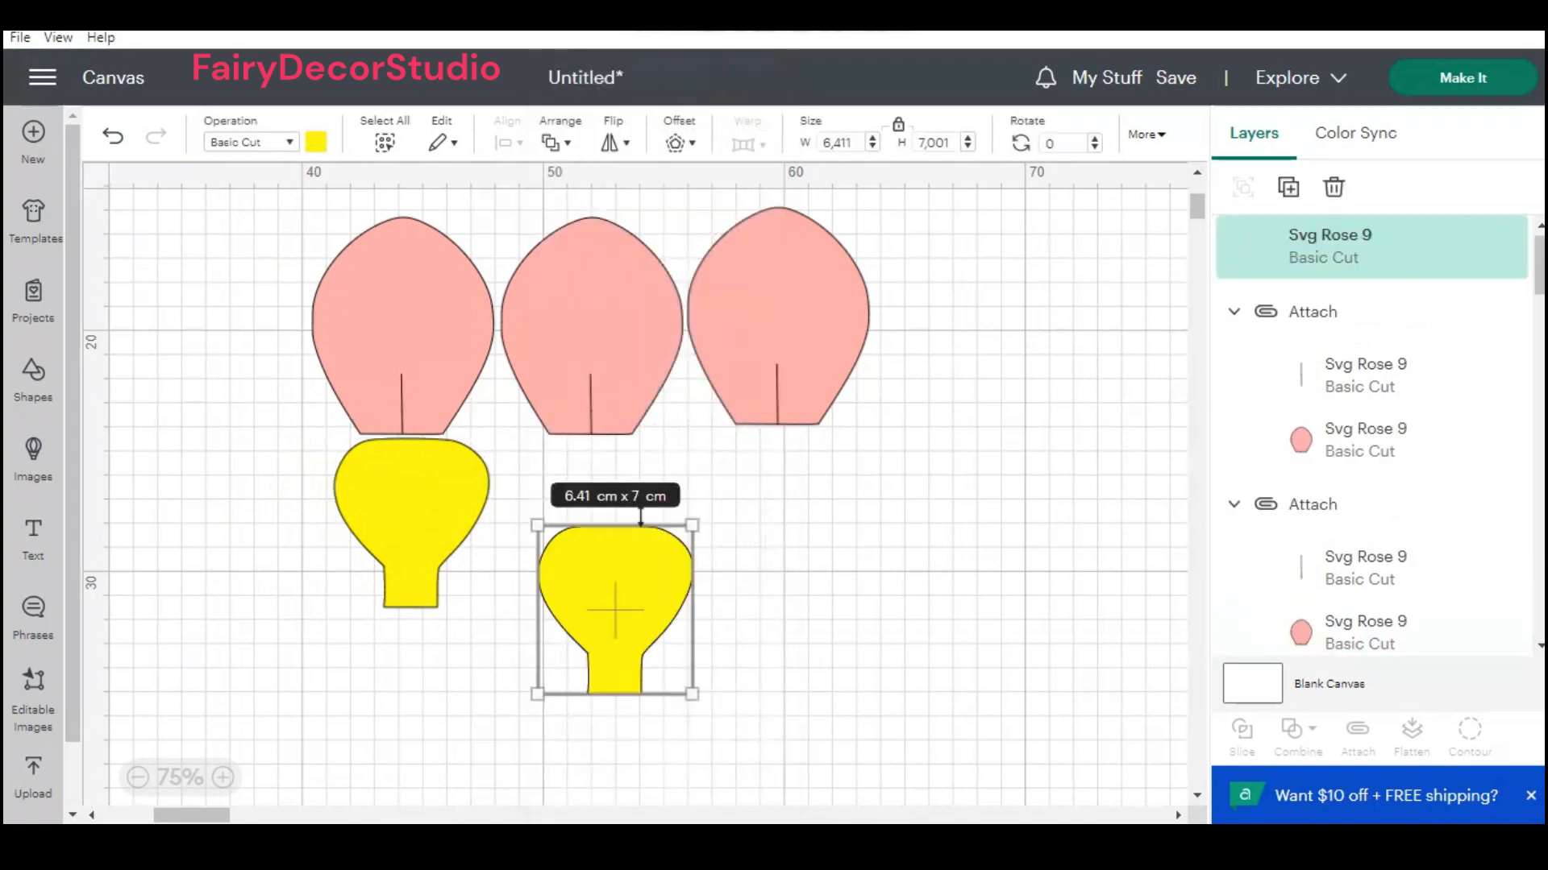
left_click_drag(618, 572, 580, 488)
Step: Flip the second small yellow petal vertically and nestle it against the first one
right_click(580, 489)
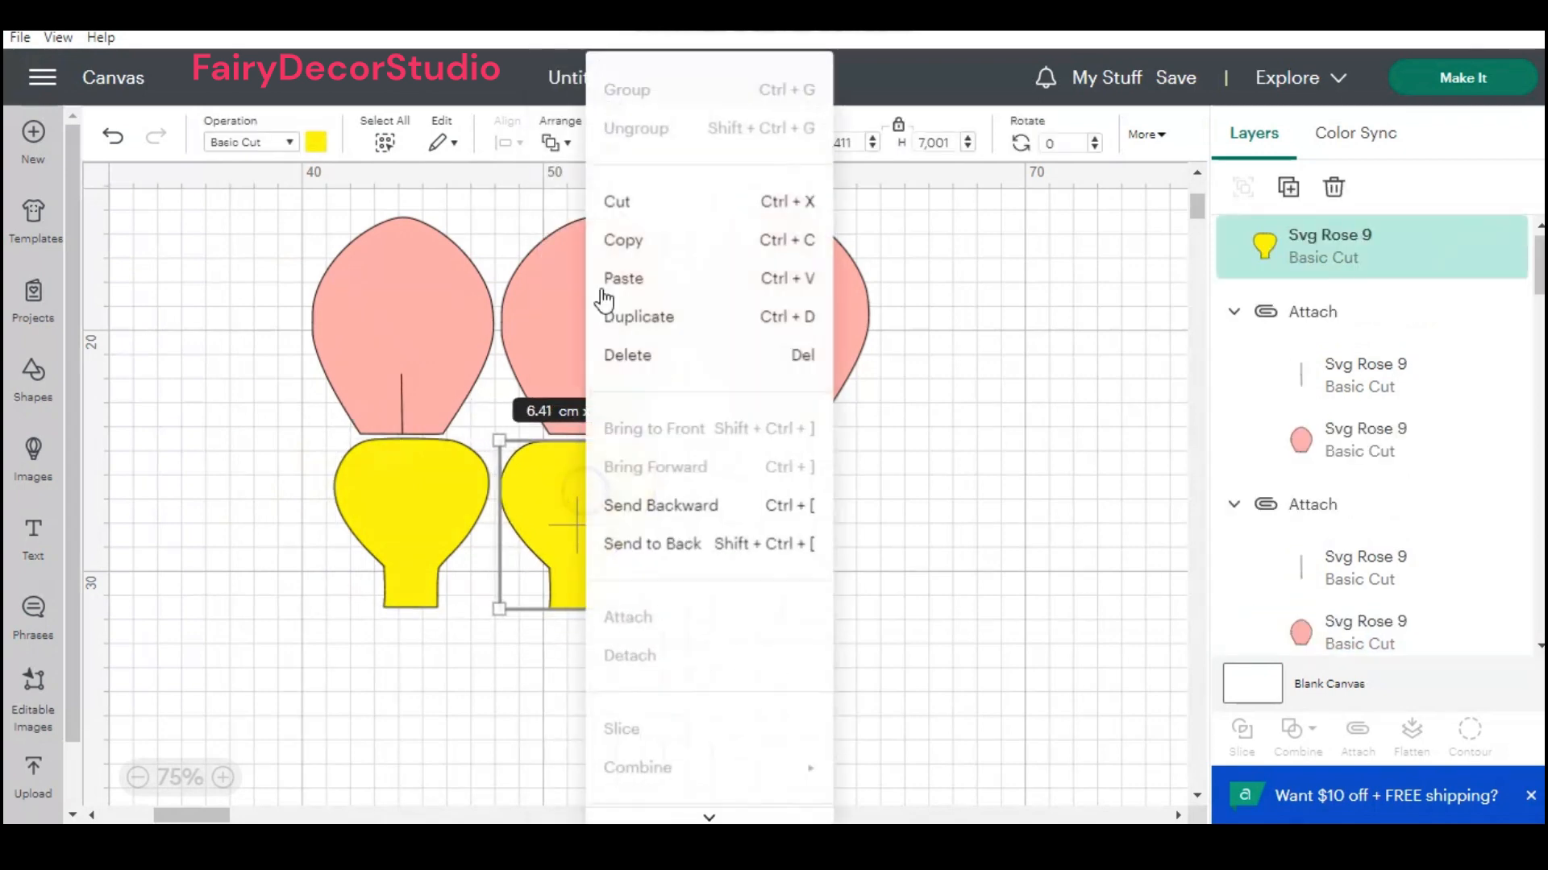
left_click(625, 157)
left_click(616, 145)
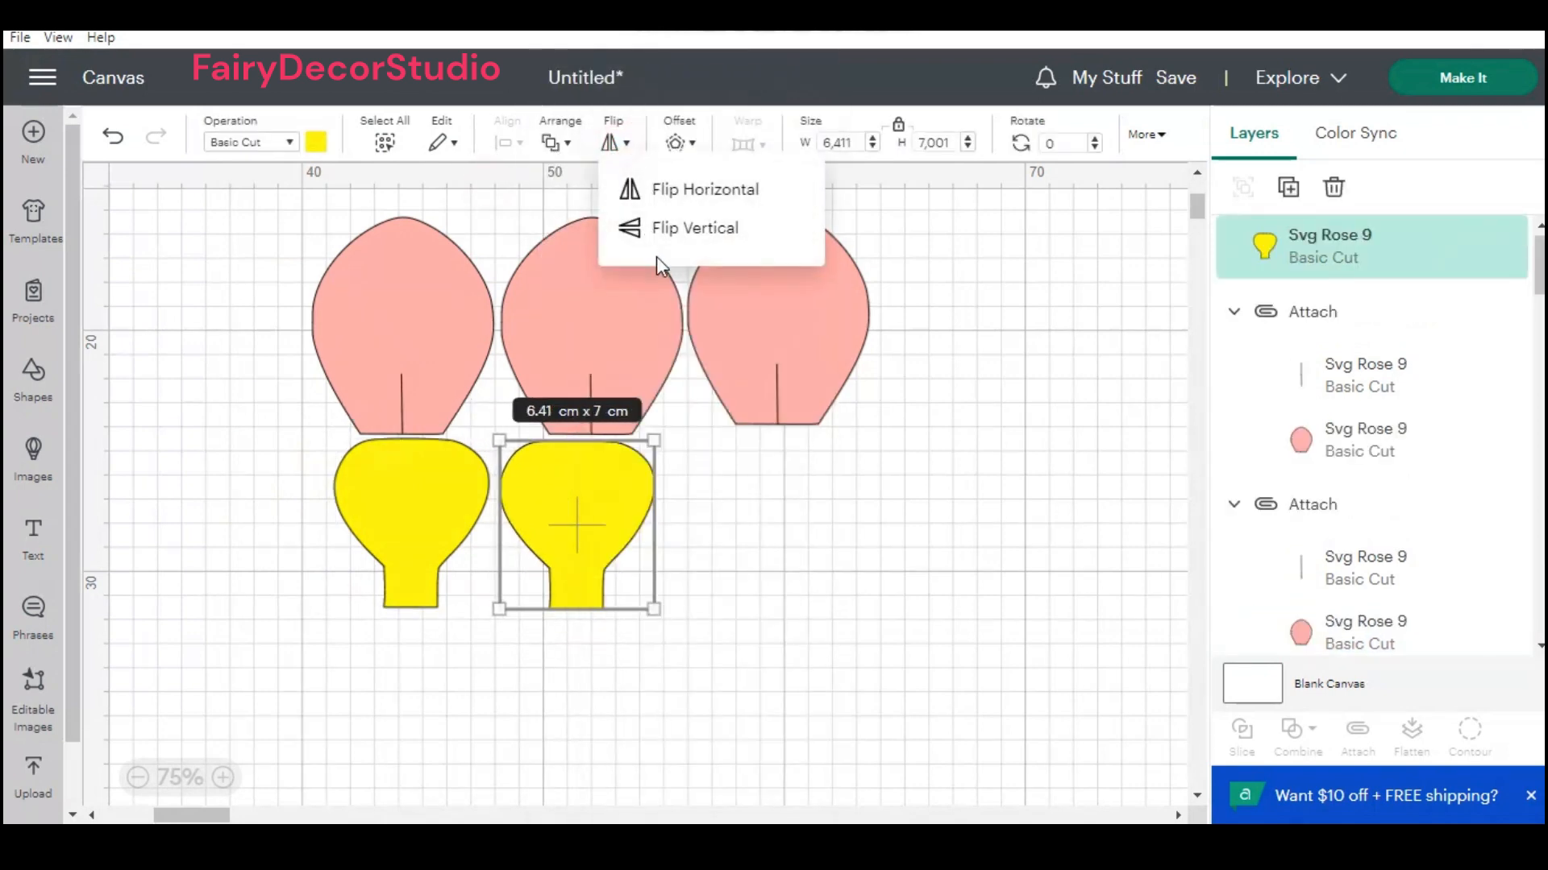
left_click(673, 229)
left_click_drag(589, 542, 543, 550)
Step: Copy the pair of interlocking small yellow petals and place a pasted pair next to it in the row
left_click_drag(689, 603, 403, 531)
right_click(442, 532)
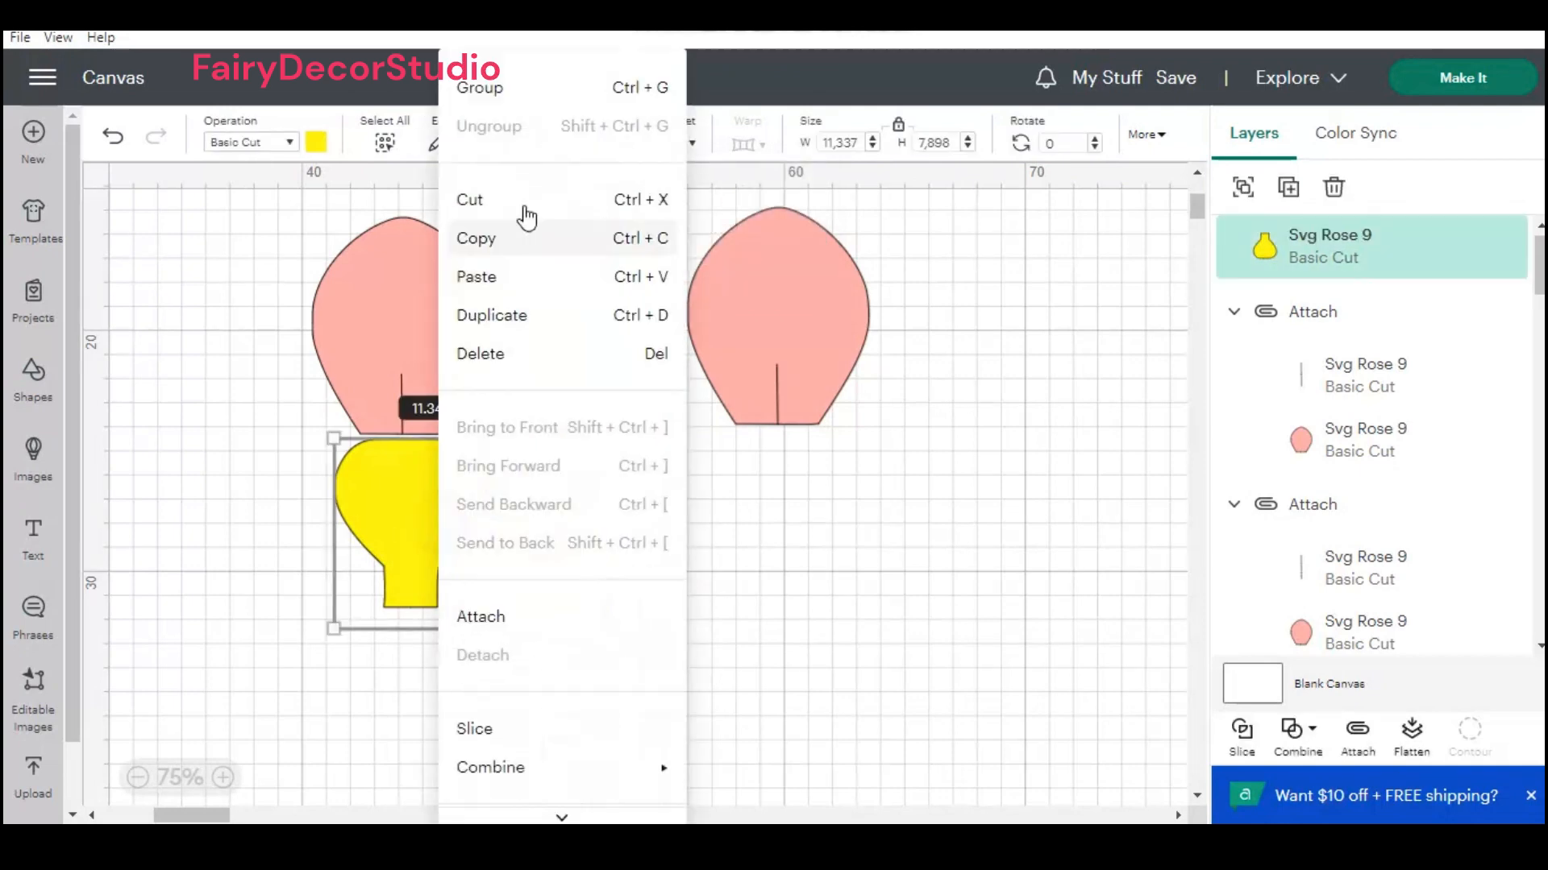
left_click(499, 240)
right_click(659, 496)
left_click(691, 276)
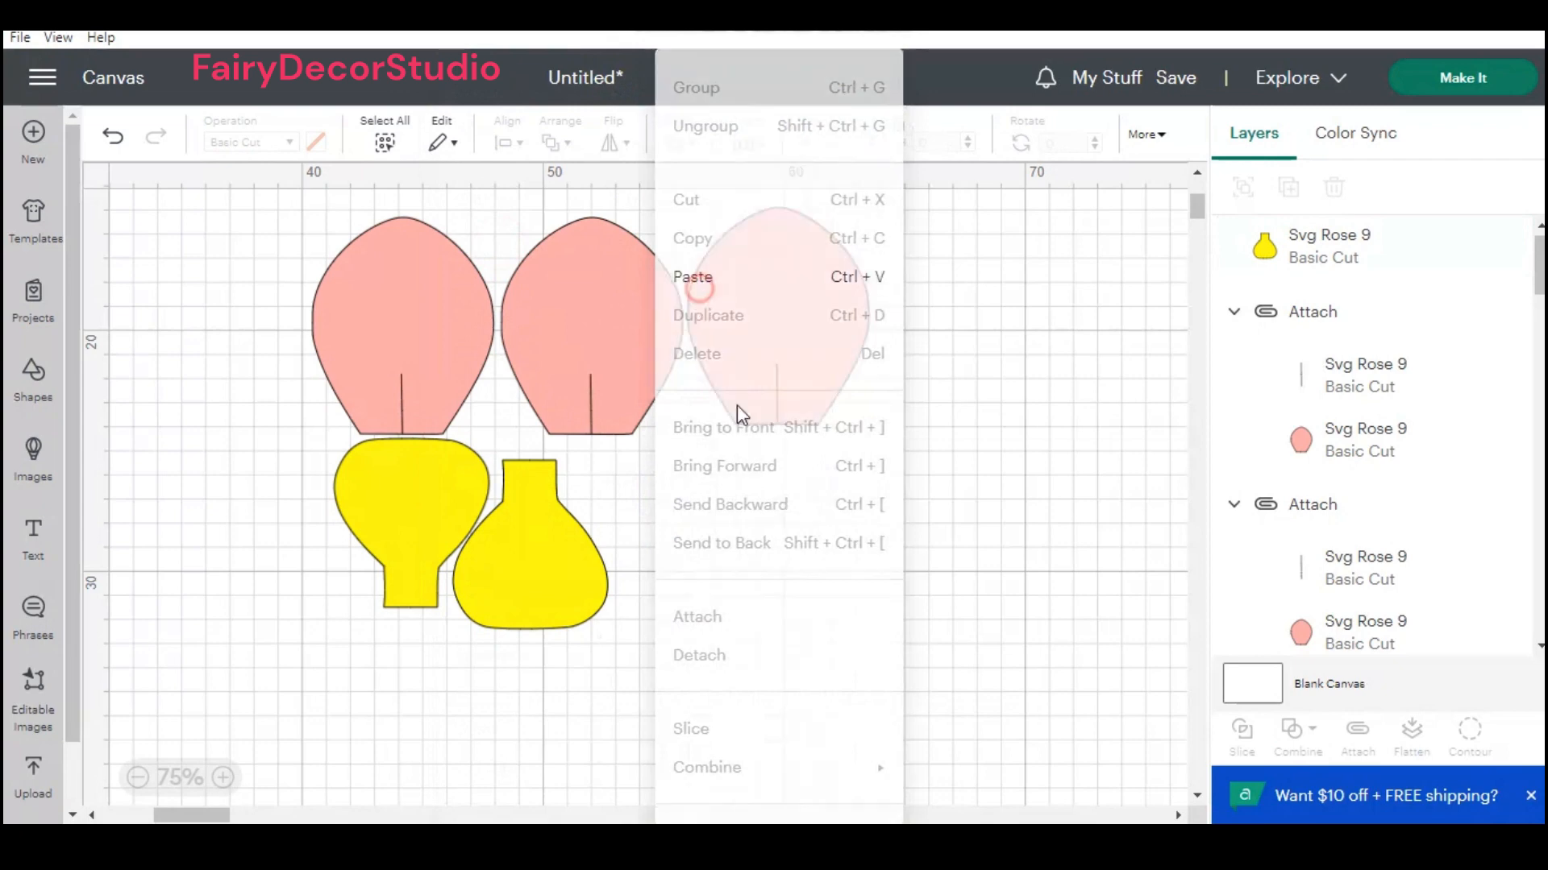
left_click_drag(754, 604, 679, 556)
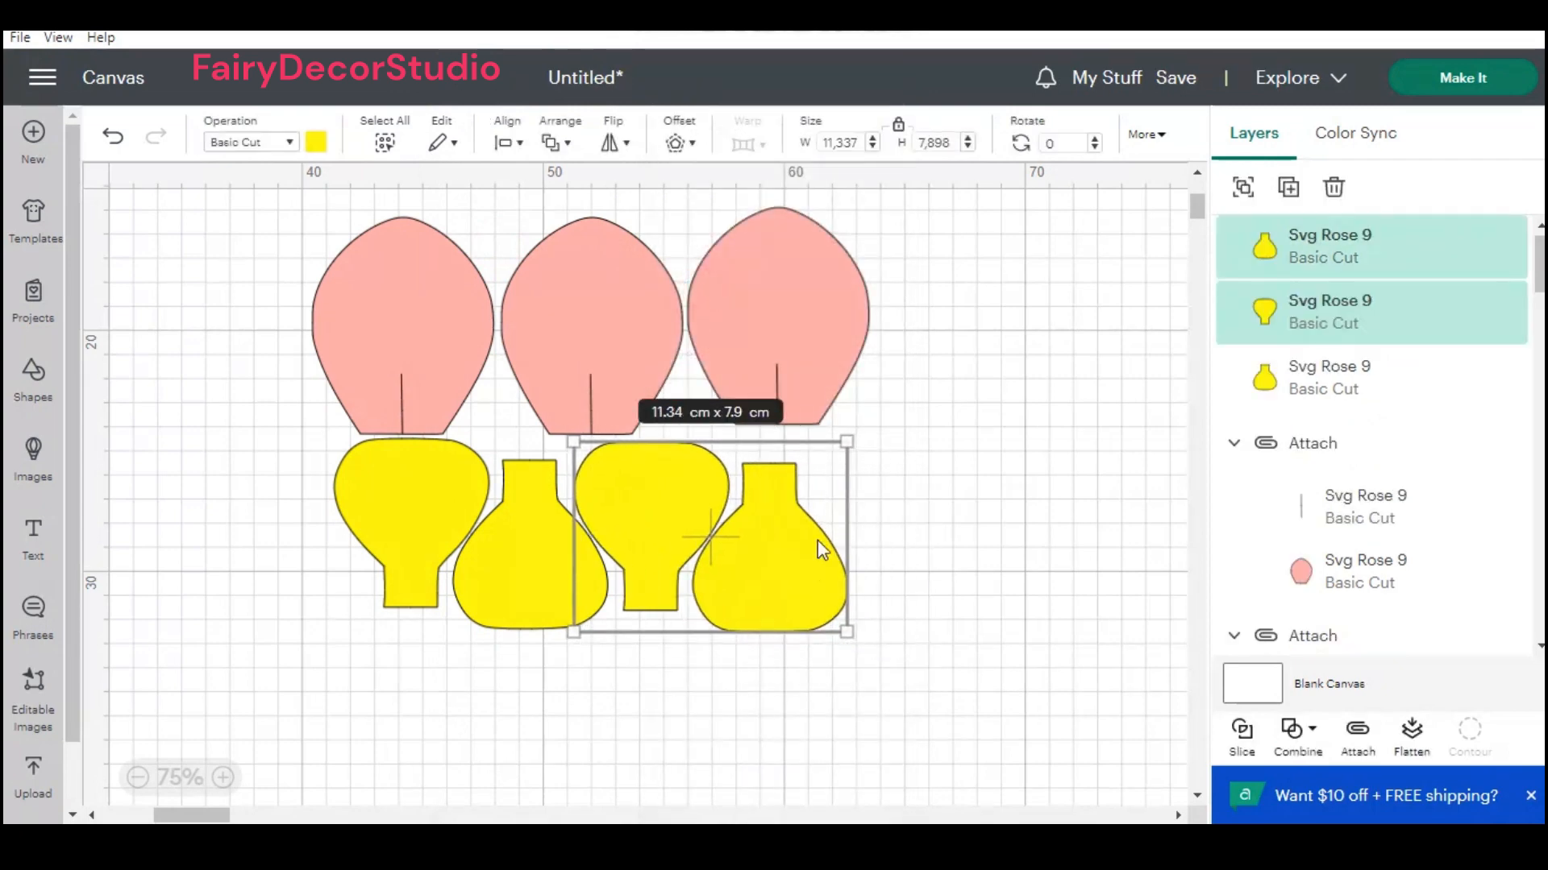
Step: Paste a third pair of small yellow petals at the end of the row and delete its last flipped petal
right_click(899, 512)
left_click(937, 276)
left_click_drag(962, 598, 862, 520)
left_click_drag(1105, 685, 338, 242)
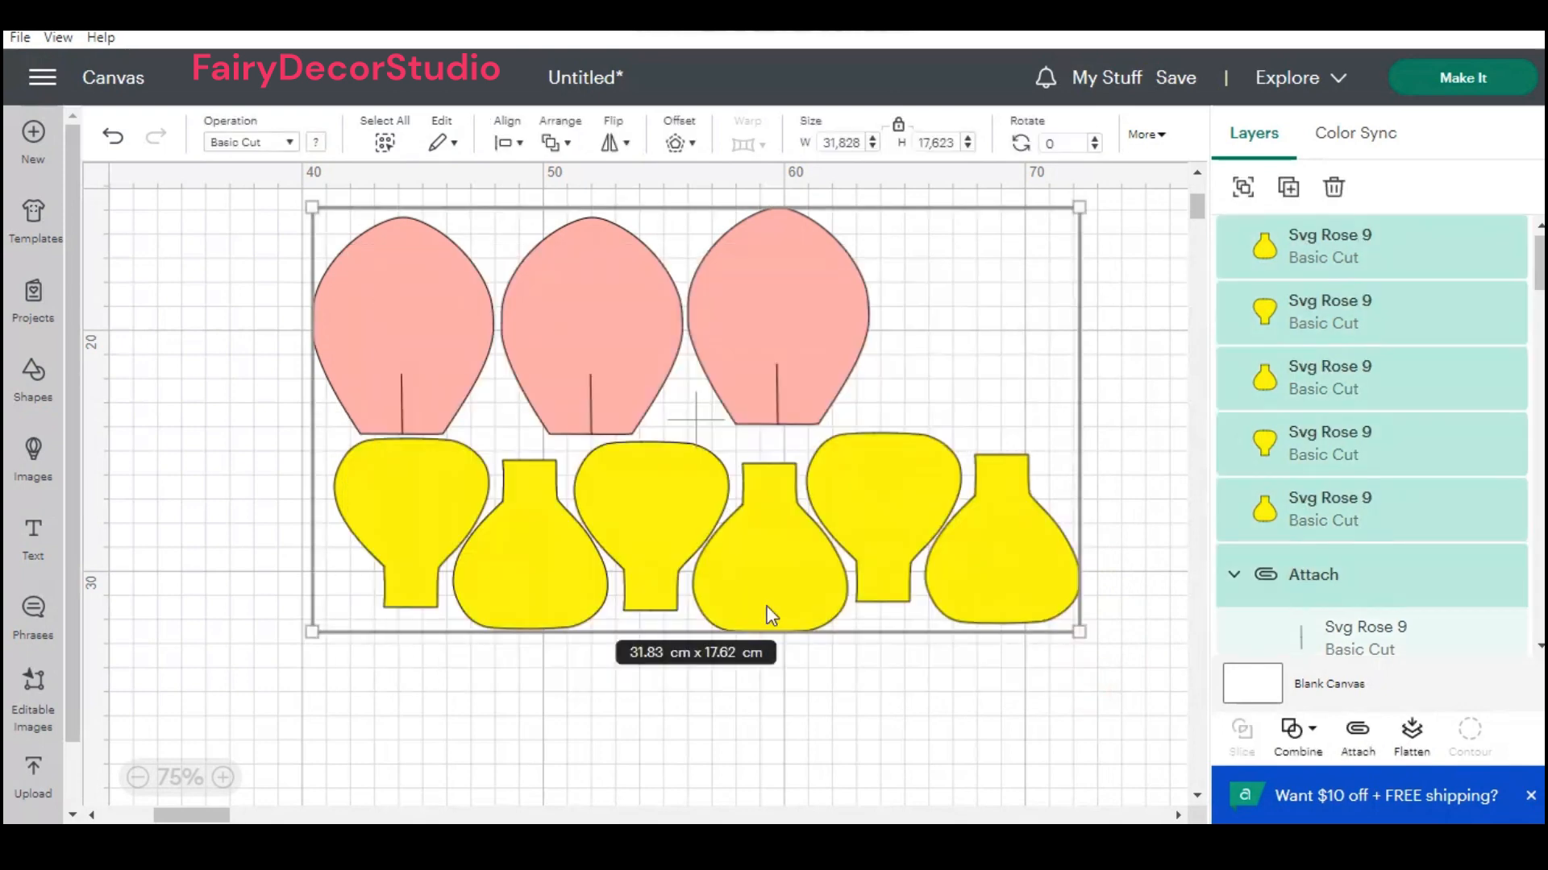
left_click(1003, 569)
right_click(1004, 568)
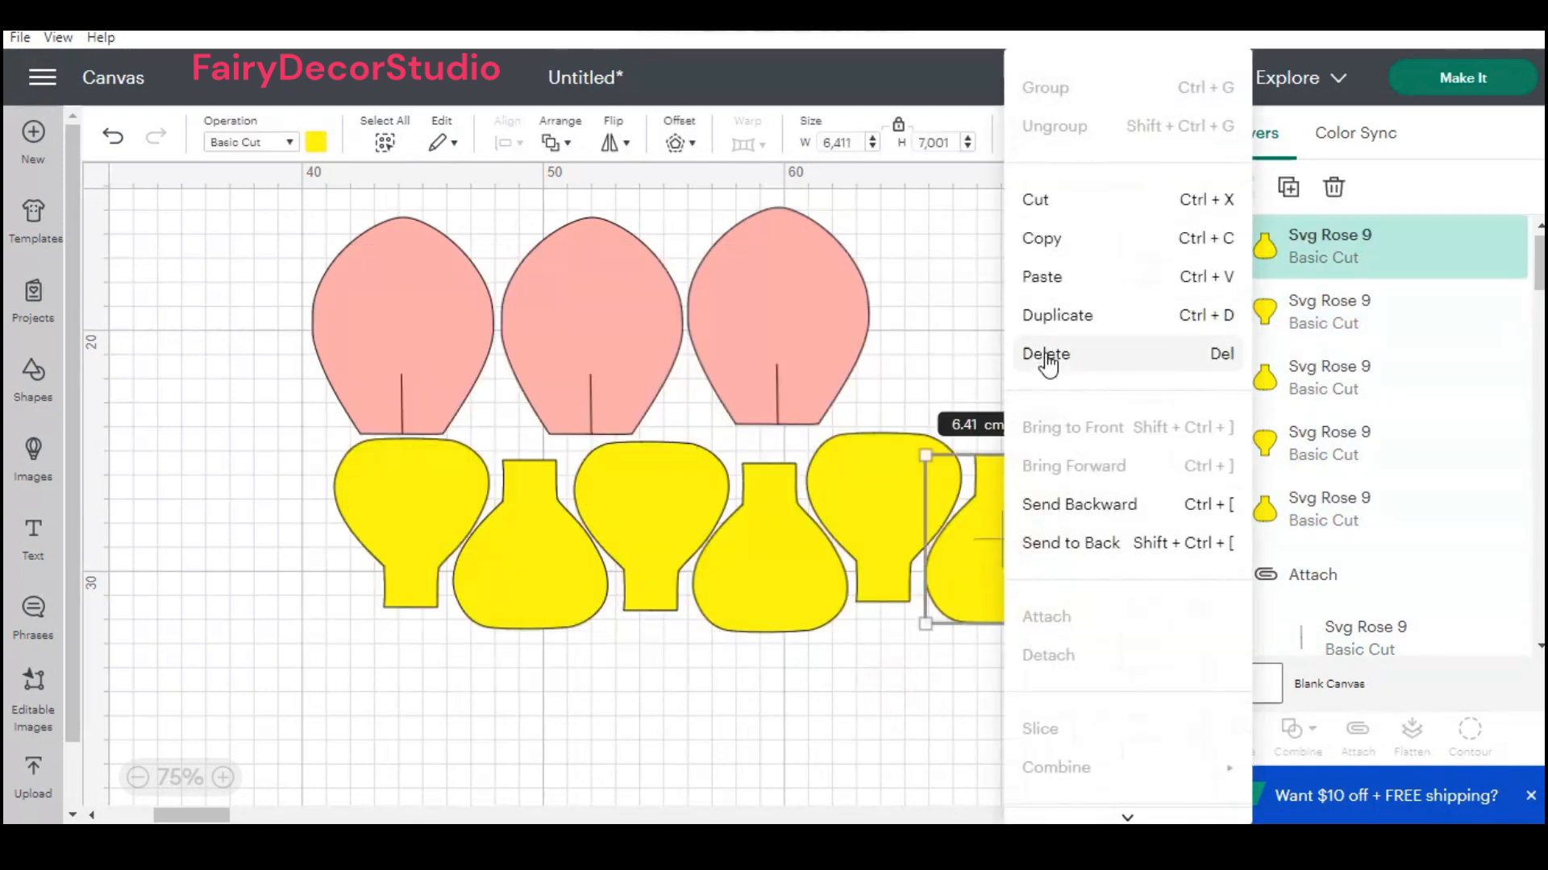
left_click(1047, 349)
Step: Copy the row of five small yellow petals and place the pasted row directly beneath it
left_click_drag(972, 674, 293, 336)
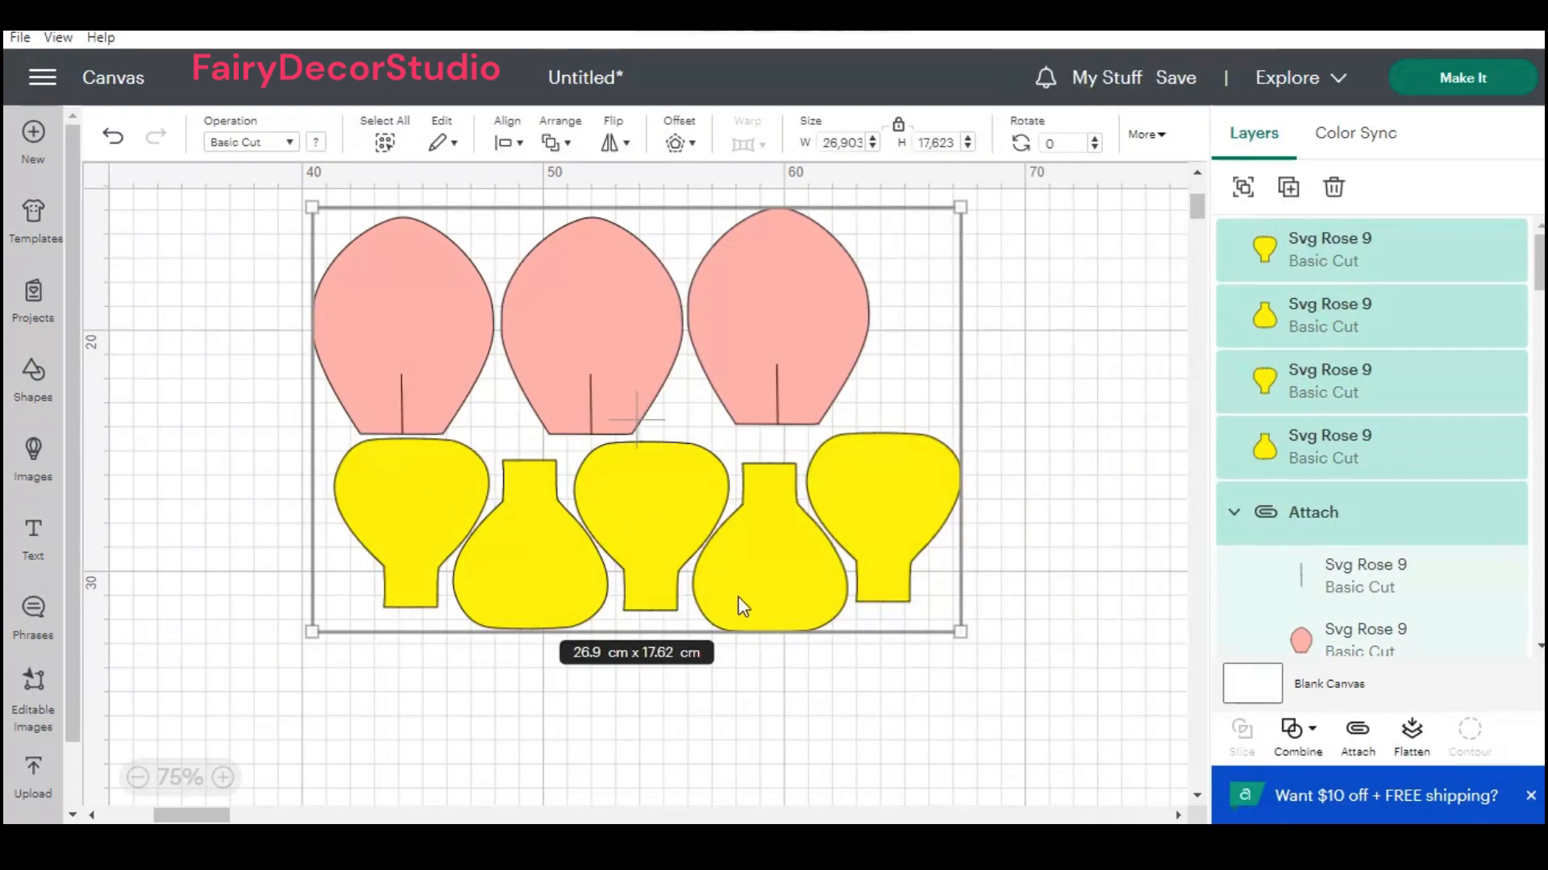
left_click_drag(957, 674, 362, 516)
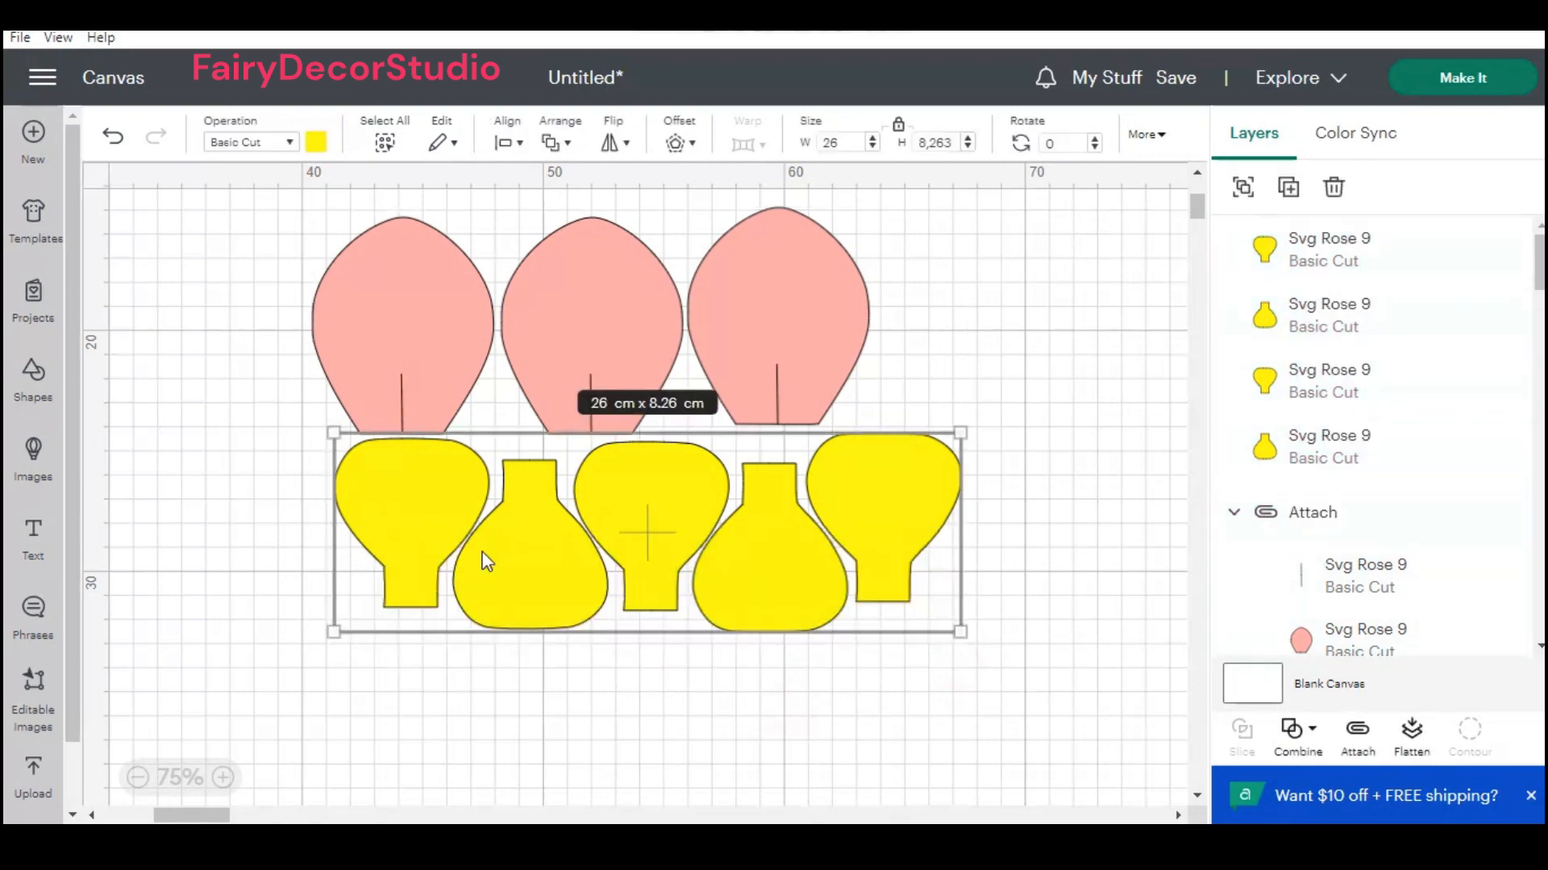
right_click(487, 559)
left_click(523, 237)
right_click(494, 642)
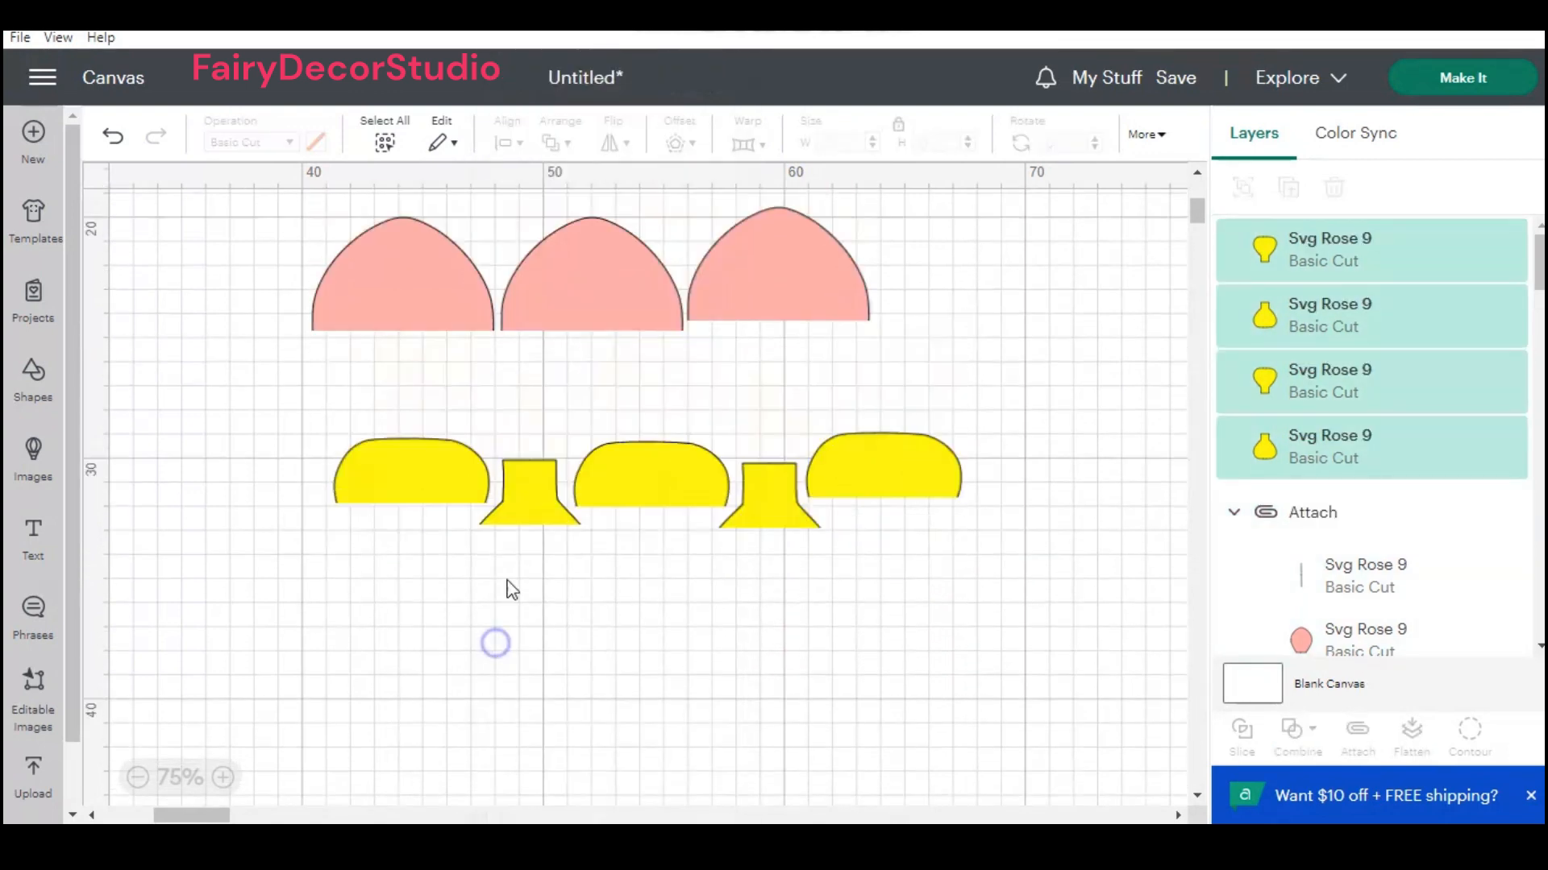
left_click(539, 280)
left_click_drag(709, 720, 598, 600)
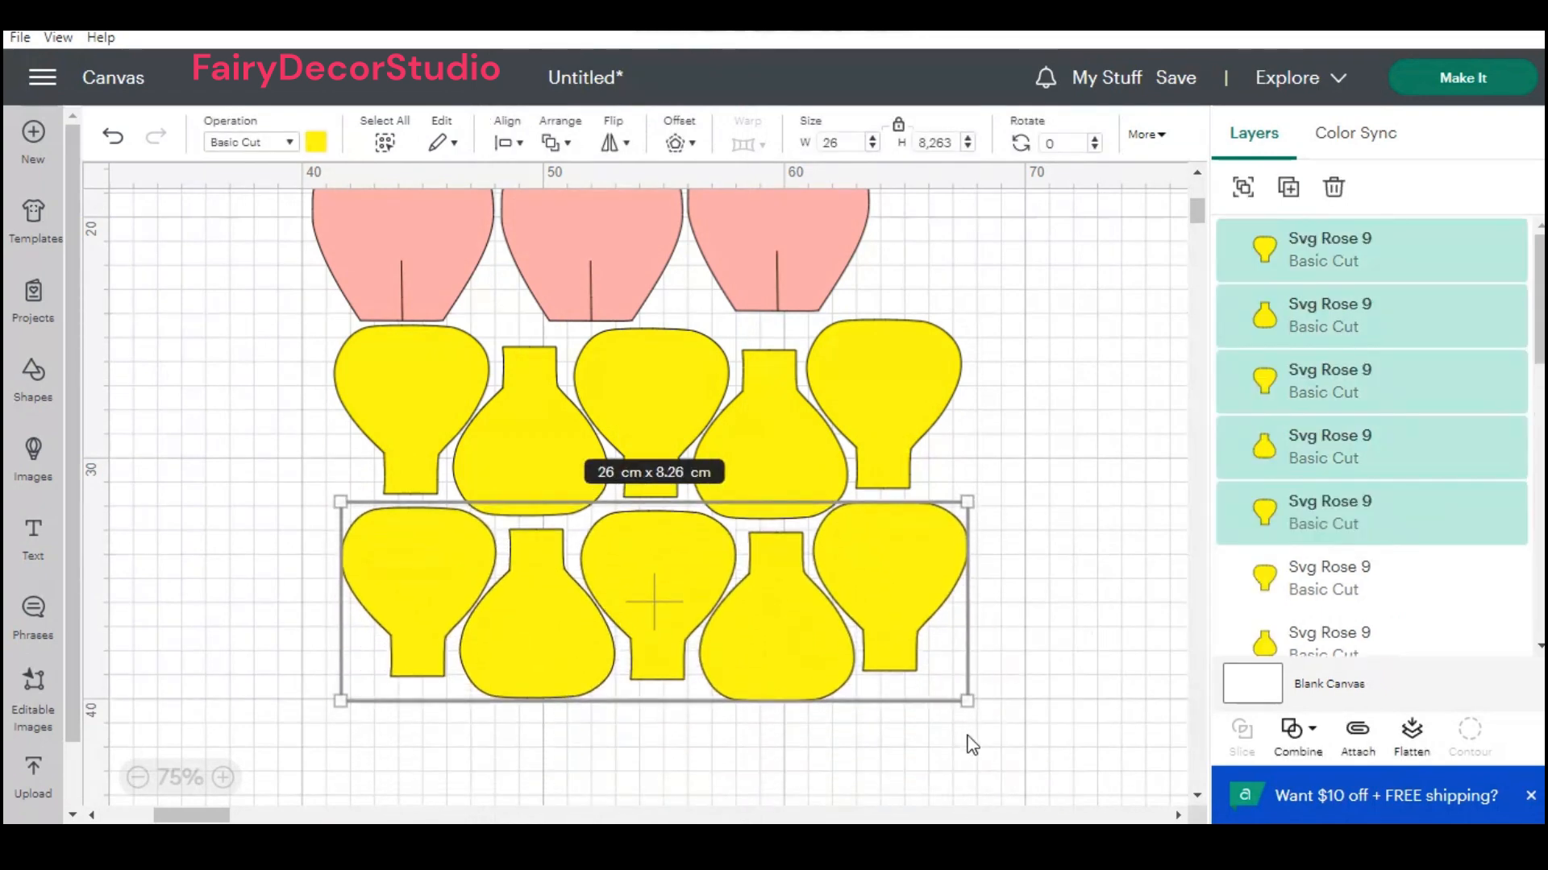
Step: Attach the three pink petals and the ten small yellow petals together
left_click_drag(1002, 718, 269, 197)
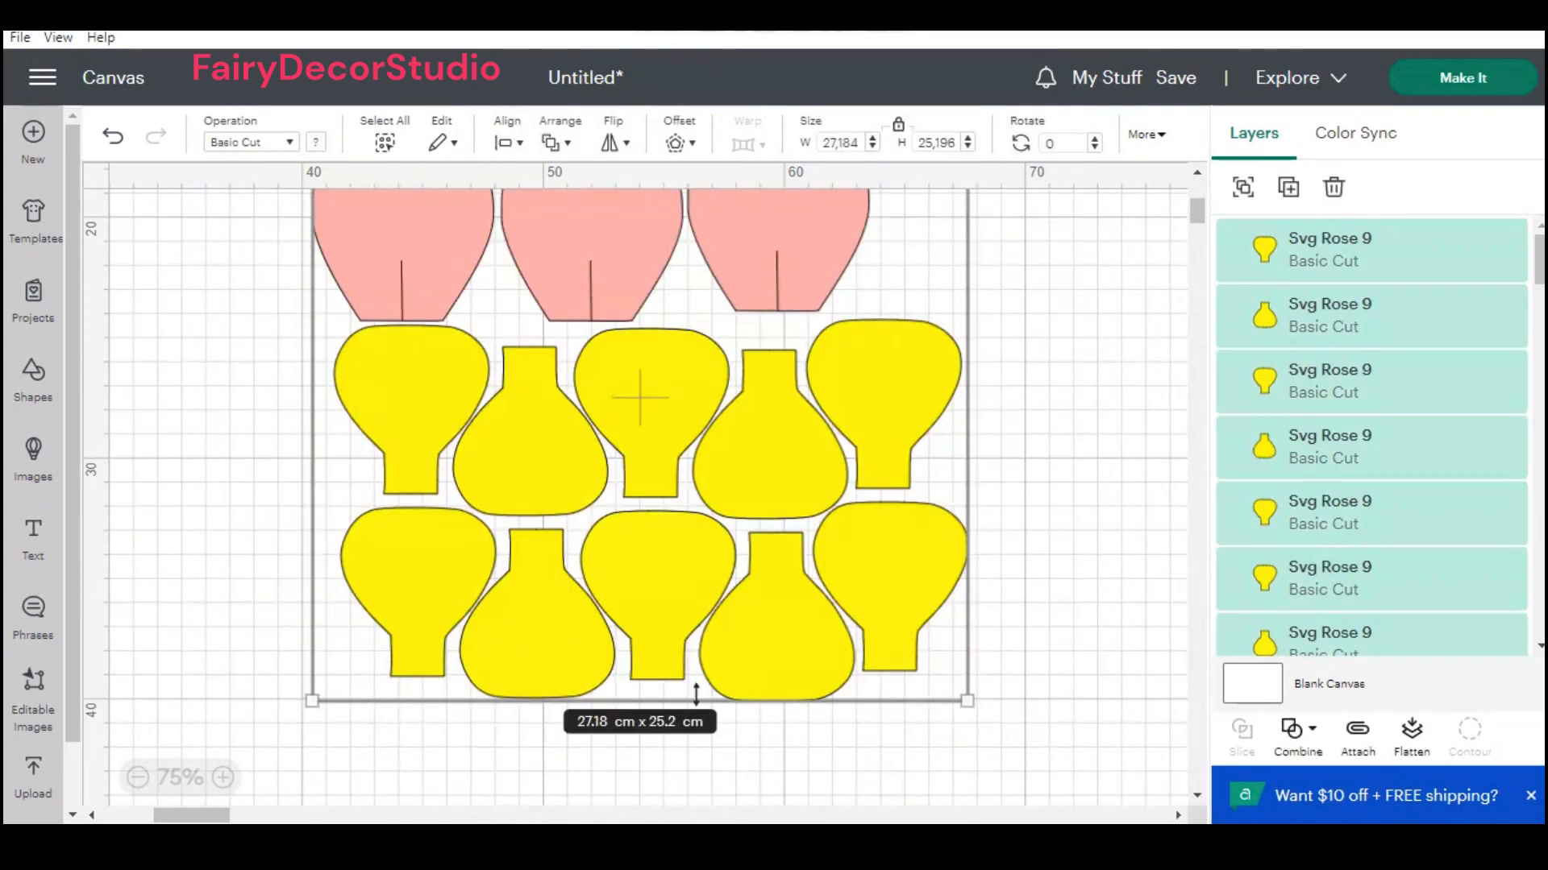
scroll(790, 701, "up", 2)
scroll(815, 674, "down", 2)
left_click(1361, 755)
Step: Move the newly attached set closer to the other petal sets and recolor it light pink
left_click(137, 777)
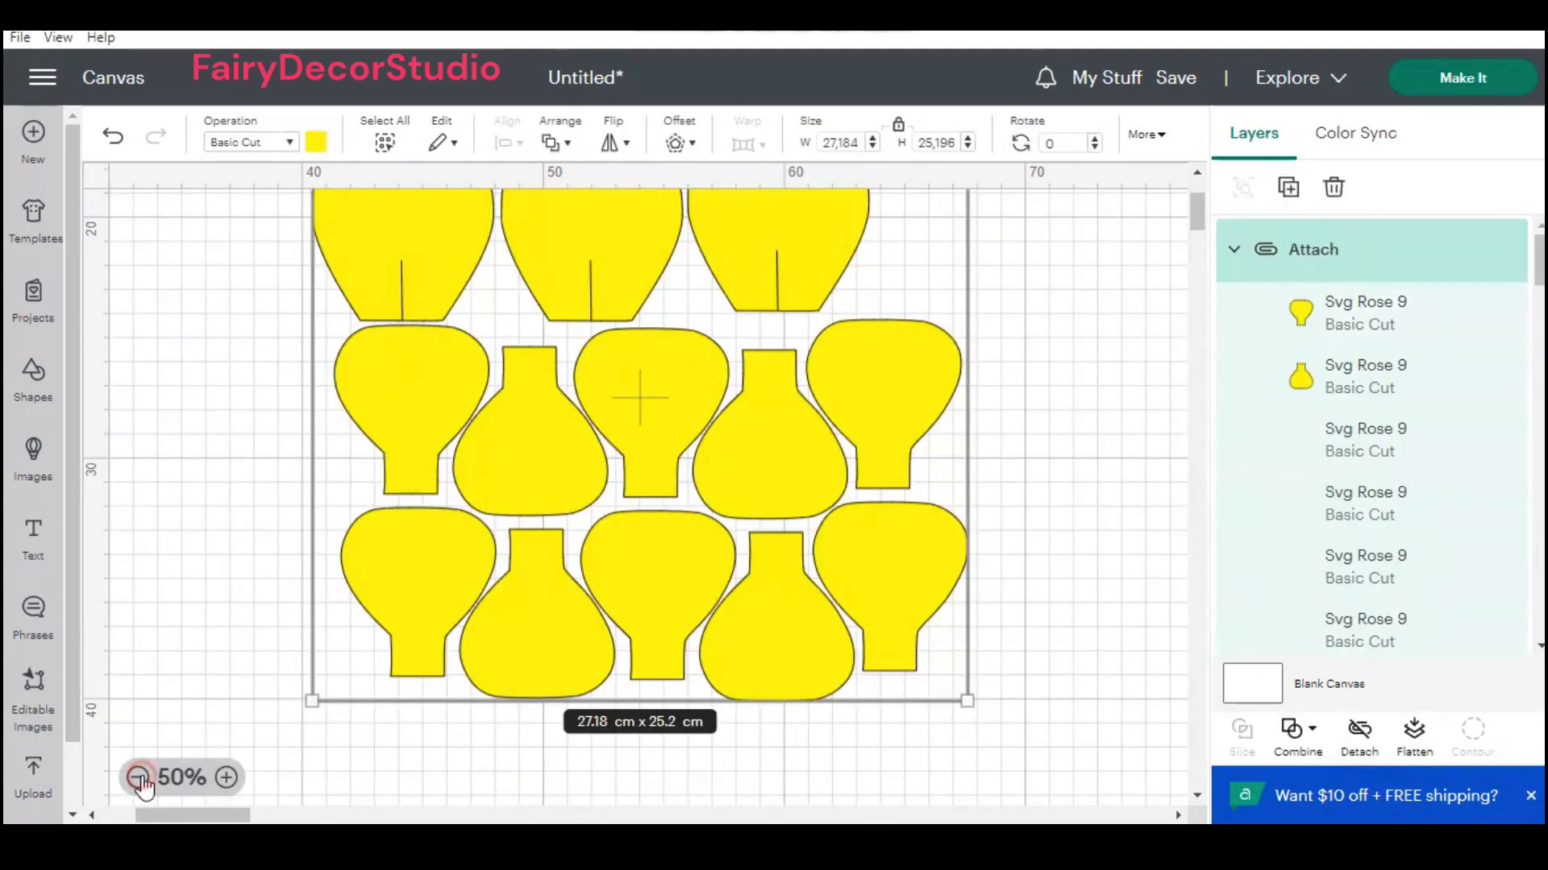
left_click(137, 777)
left_click_drag(518, 415, 463, 395)
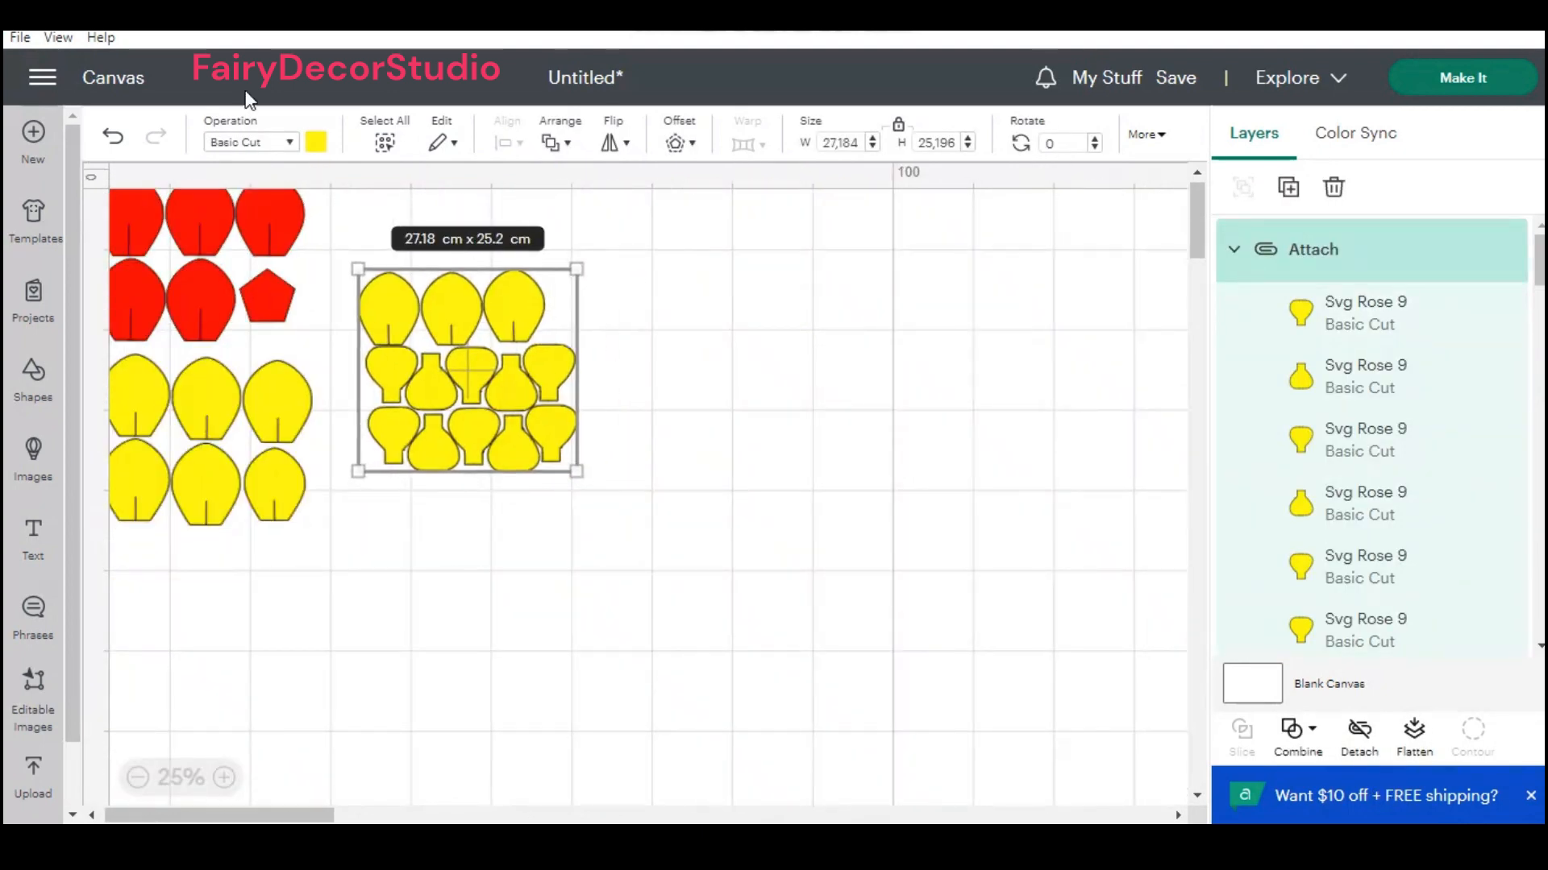
left_click(321, 143)
left_click(398, 239)
left_click(709, 579)
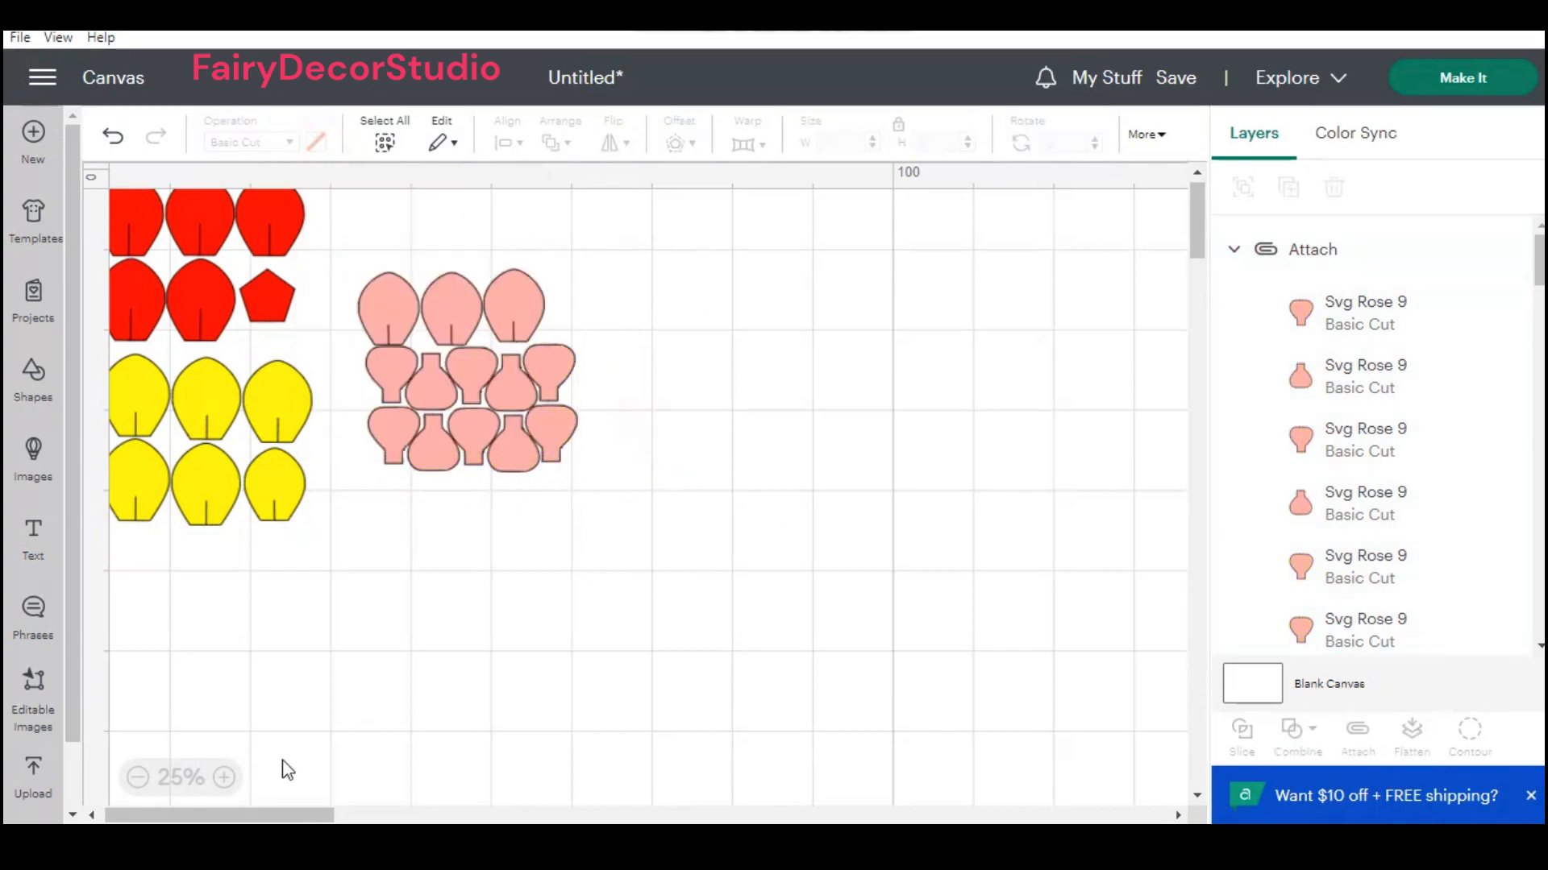
Step: Send the project to mat preparation and review the petal layout on the red, pink and yellow mats
left_click_drag(216, 815, 212, 815)
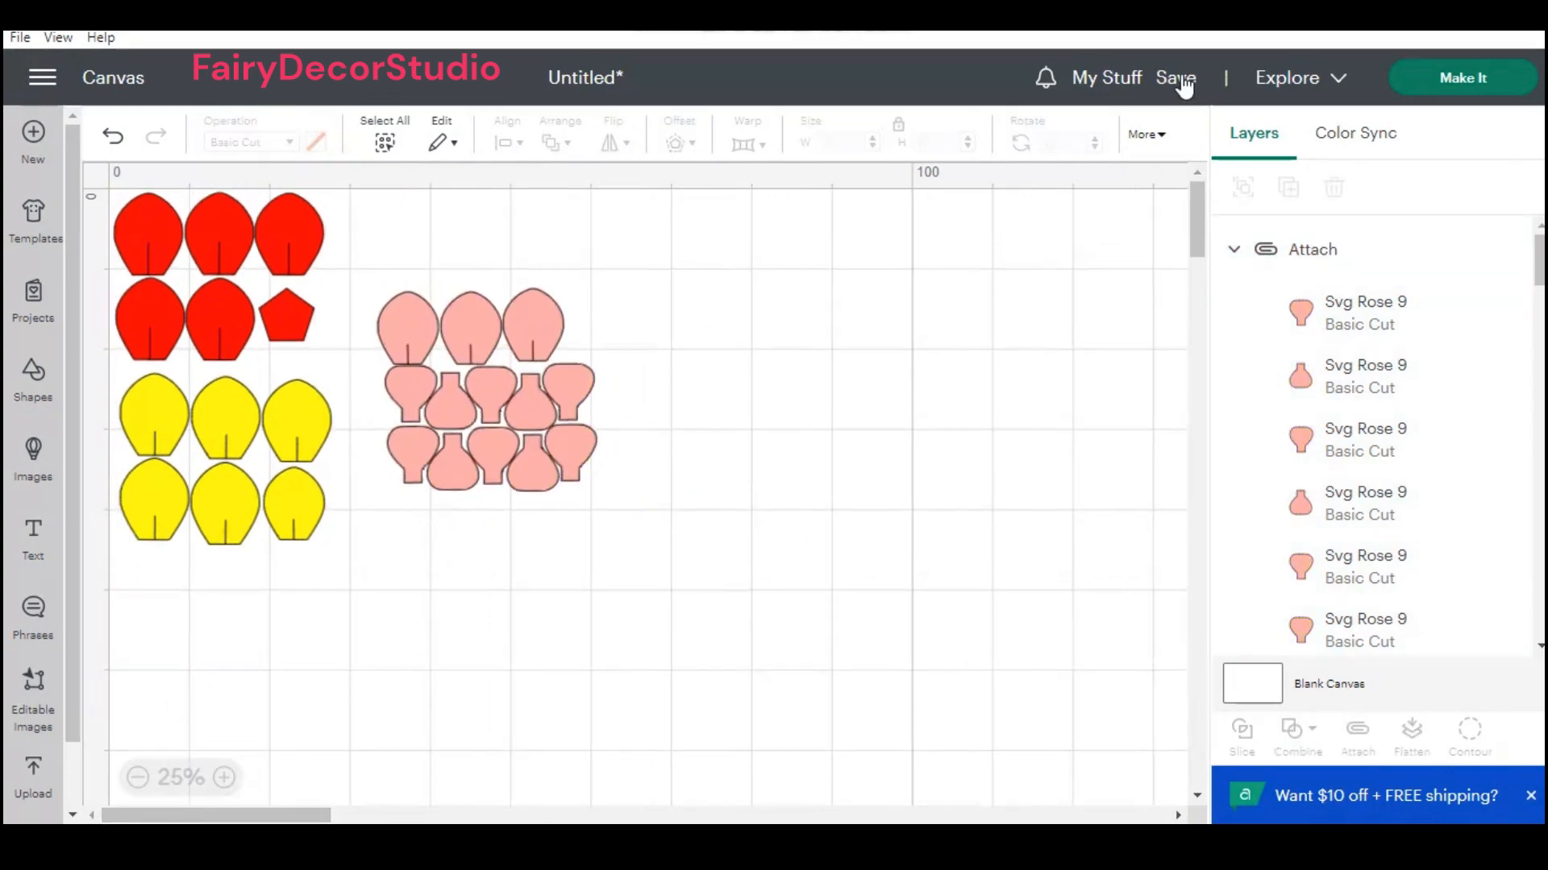
left_click(1463, 78)
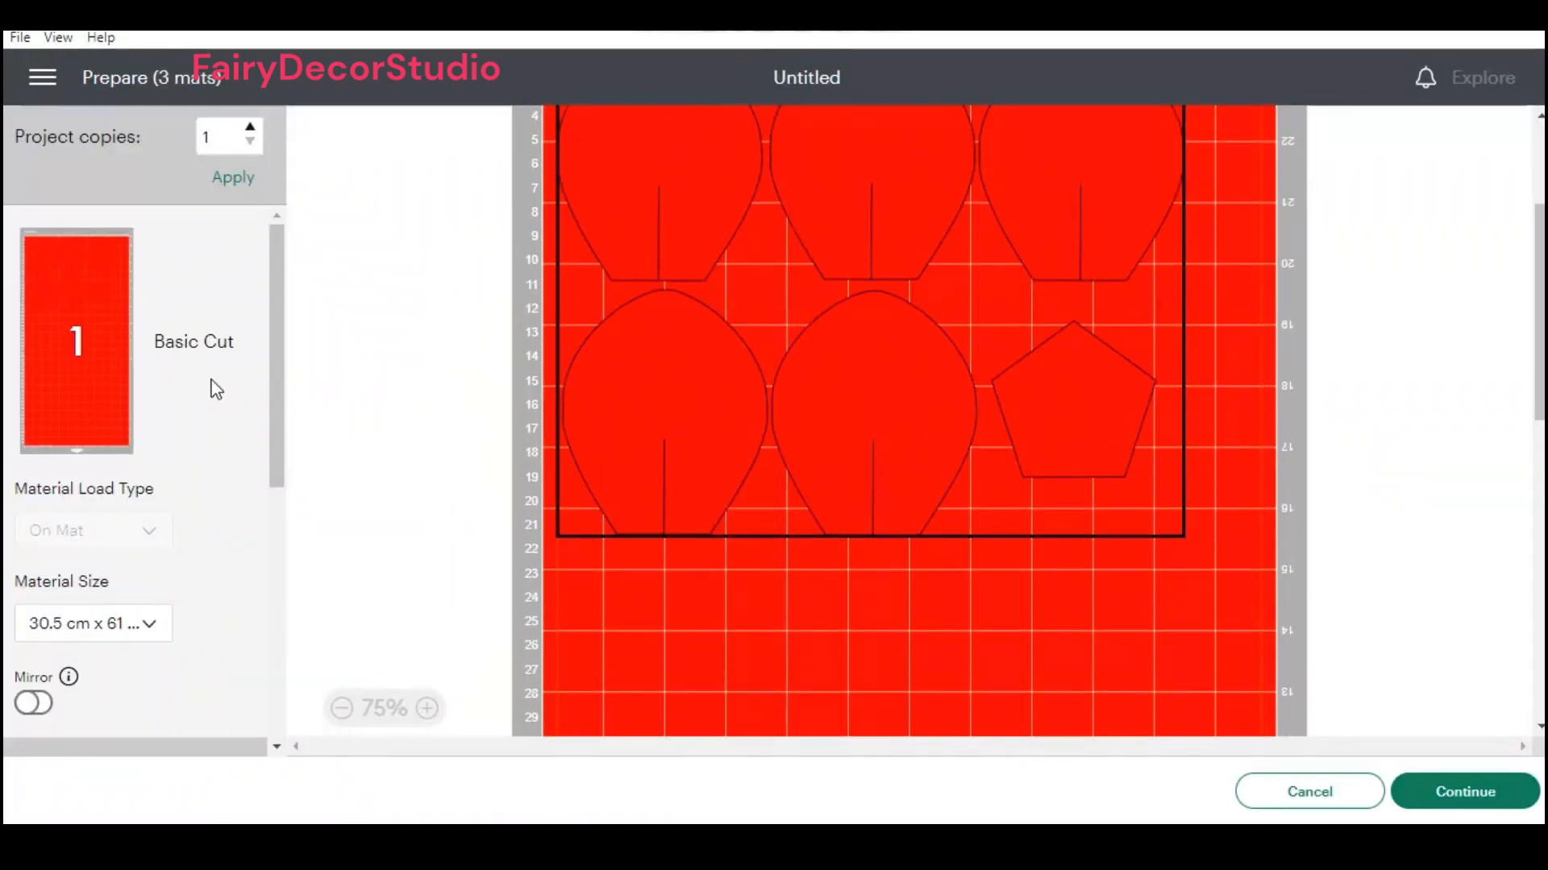
scroll(162, 438, "down", 3)
left_click(45, 682)
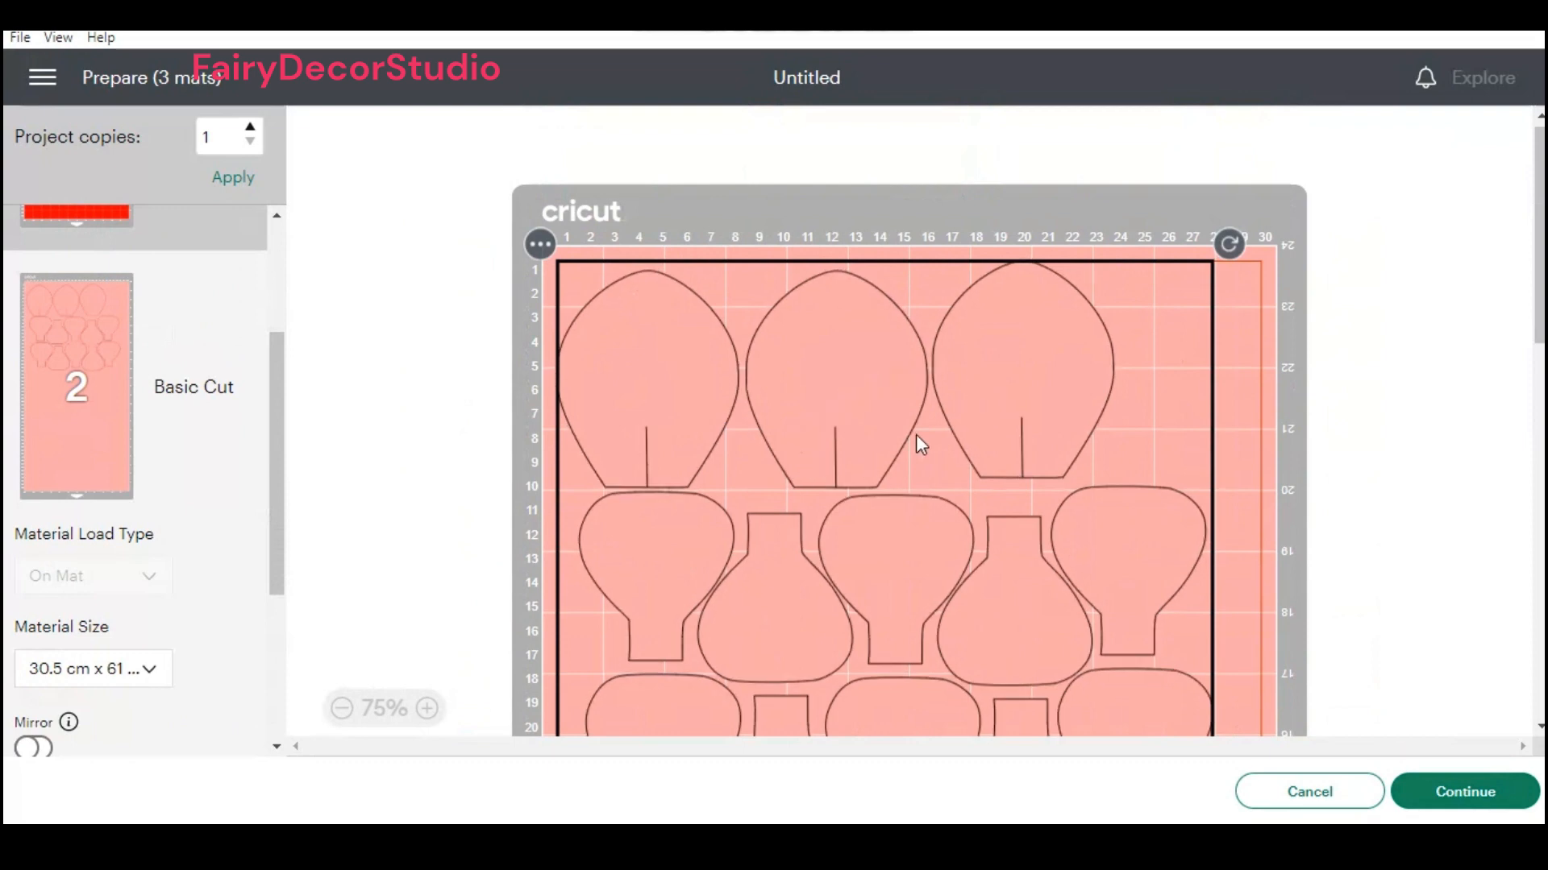
scroll(916, 436, "down", 3)
scroll(99, 531, "down", 4)
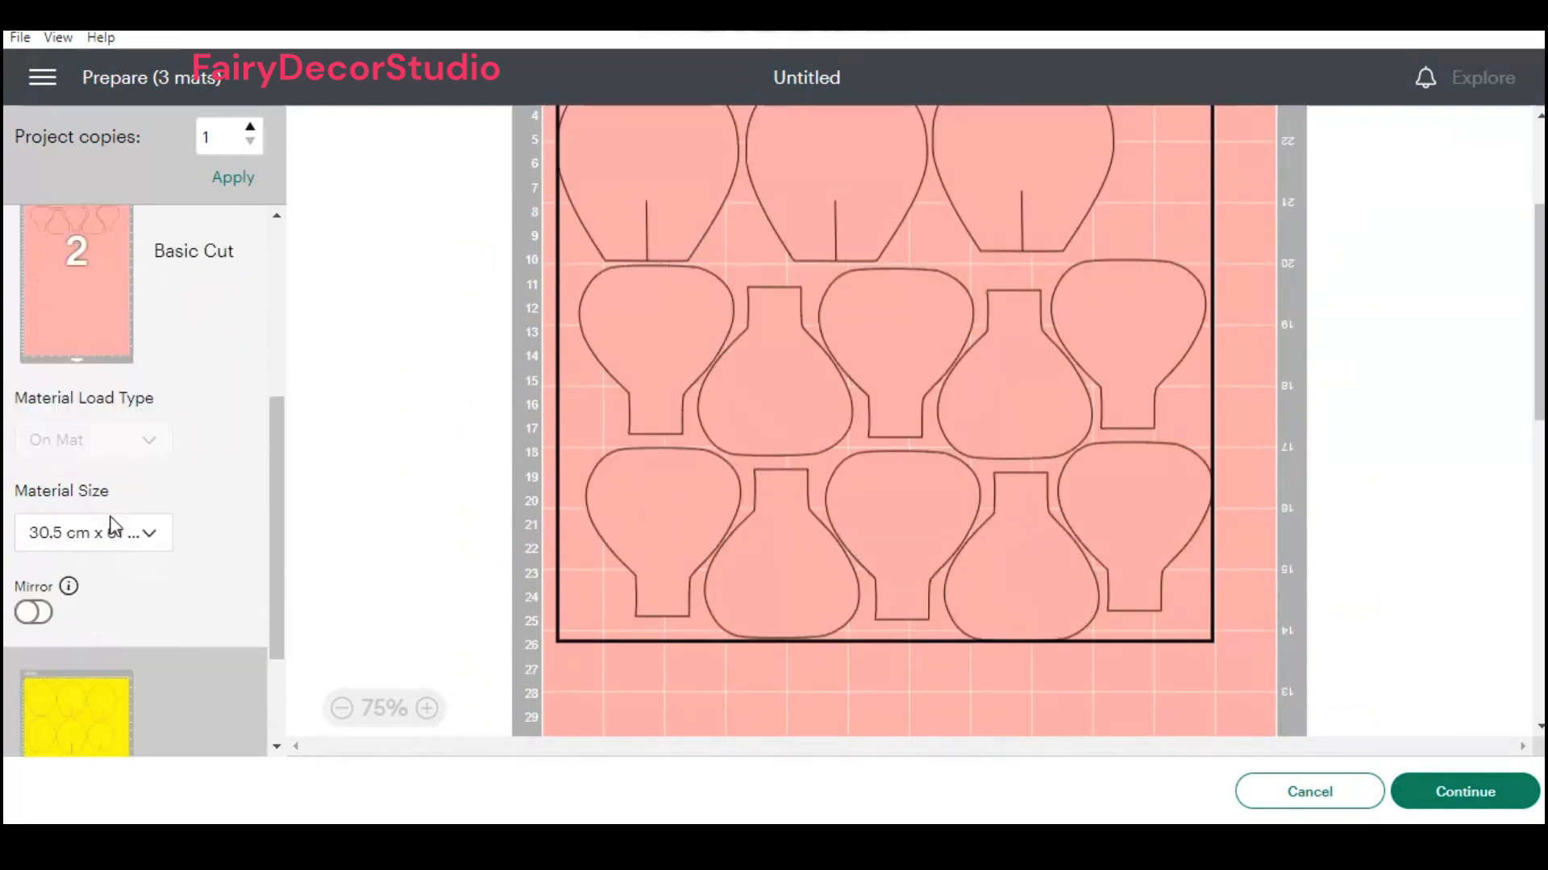
left_click(55, 633)
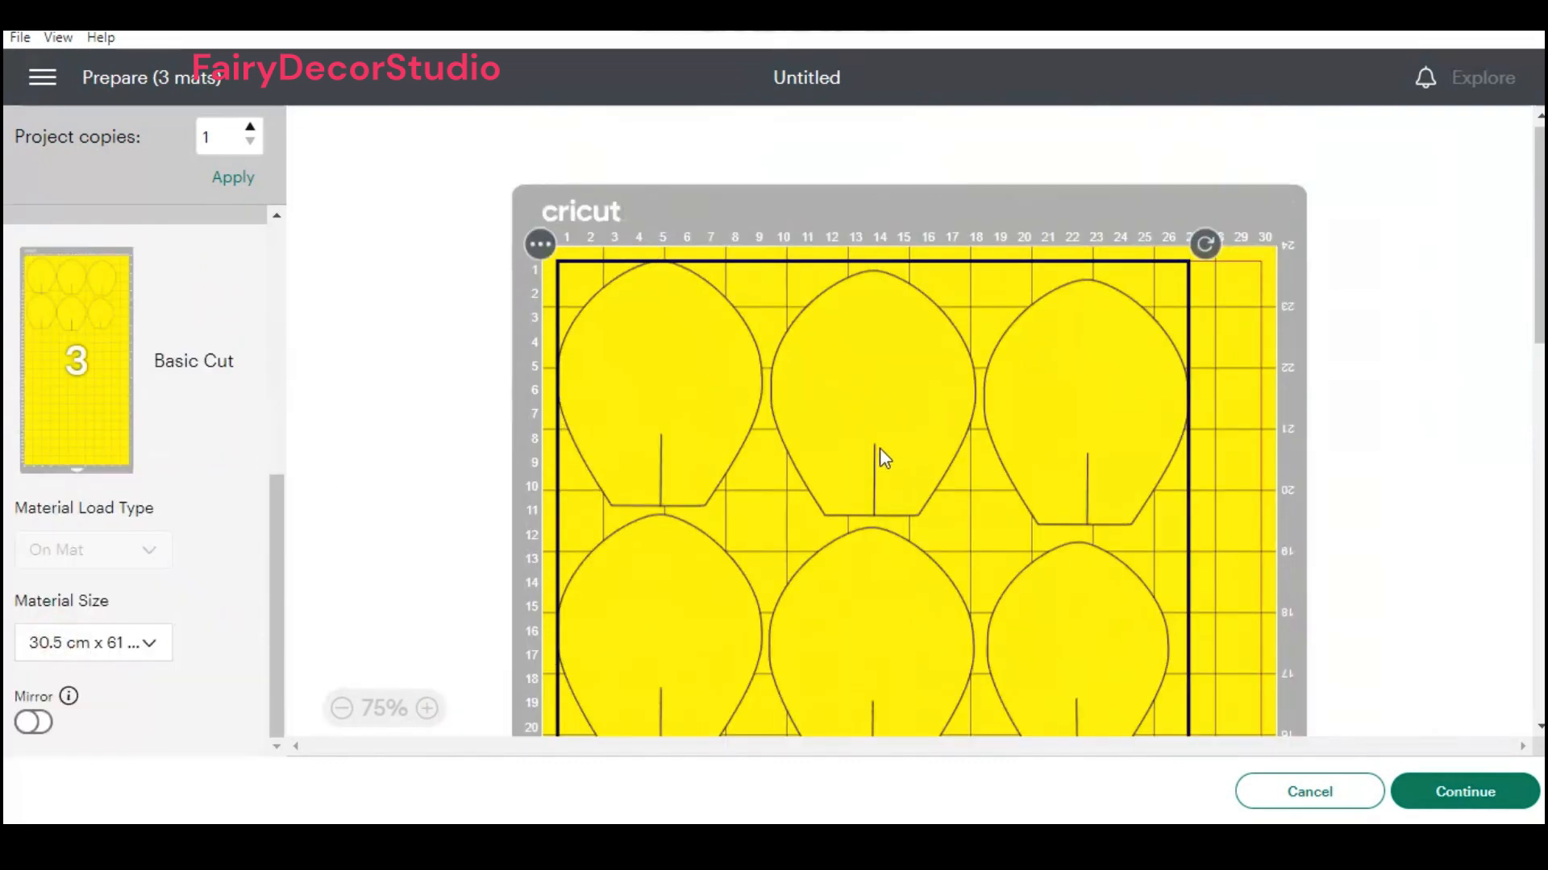
scroll(879, 448, "down", 3)
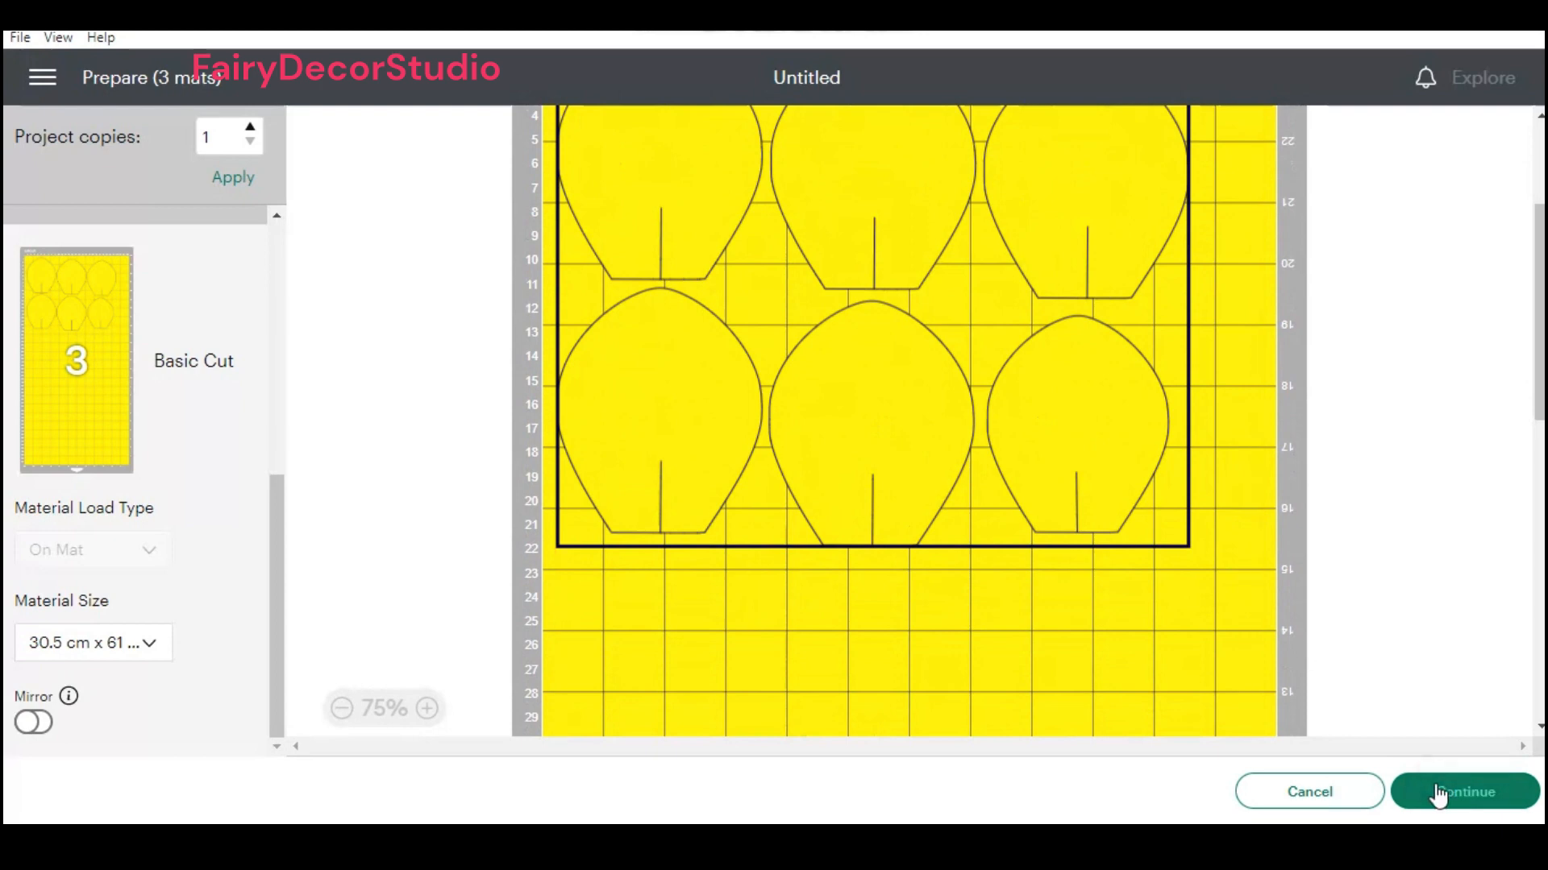